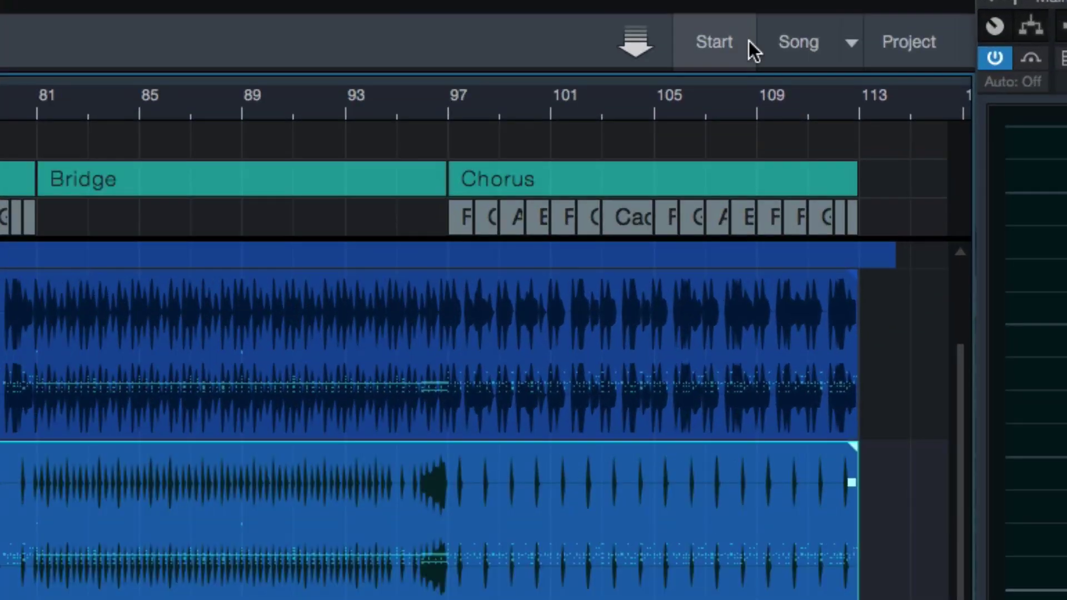
# Create a new project titled 'MY AMAZING EP' with a 48.0 kHz sample rate.
pyautogui.click(722, 29)
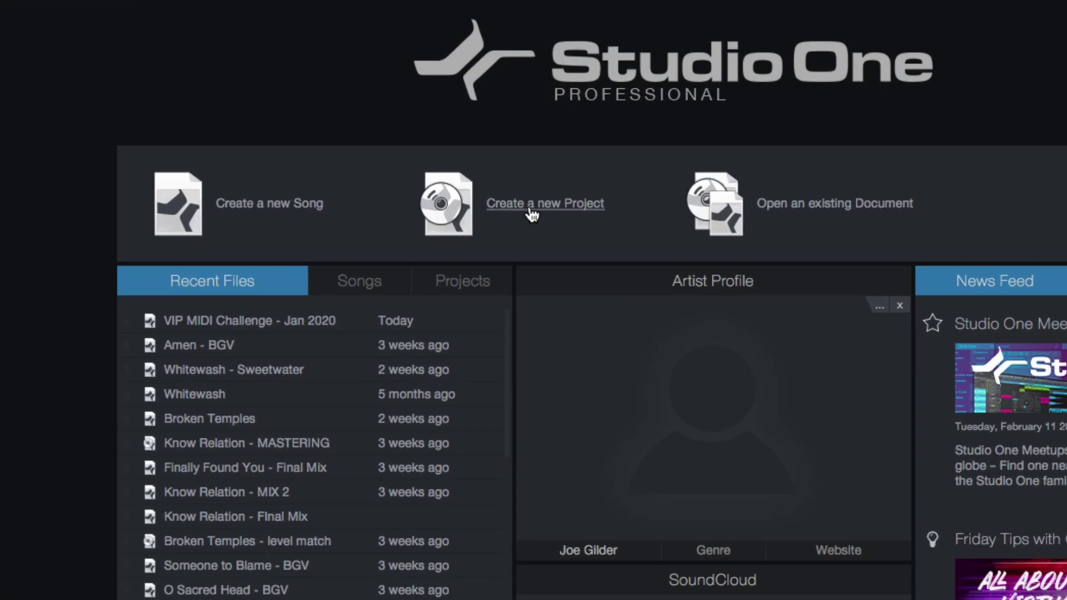
pyautogui.click(433, 127)
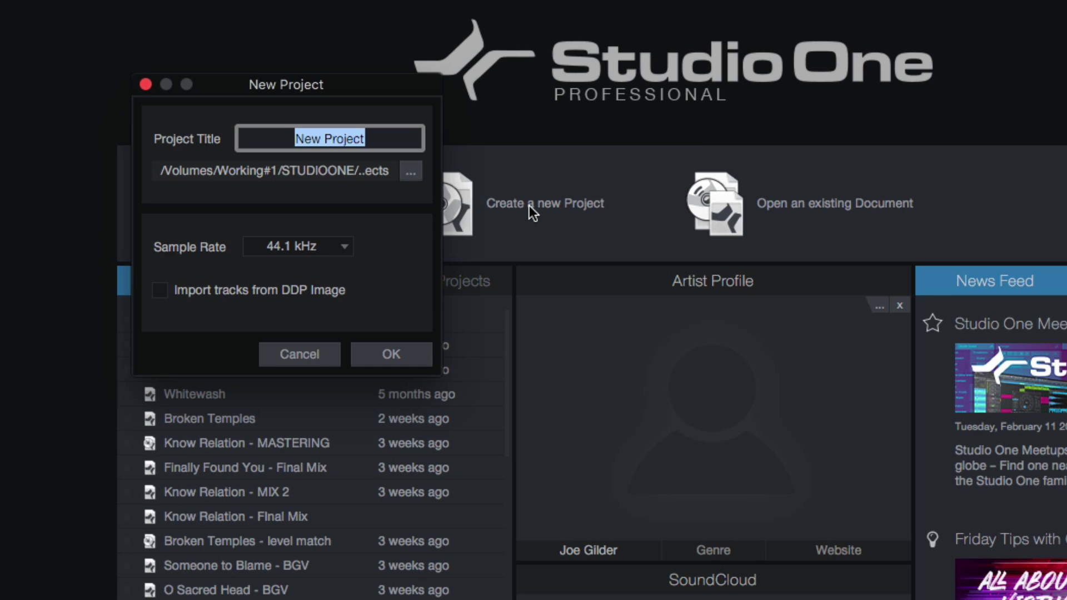
pyautogui.write('MY AMAZING EP')
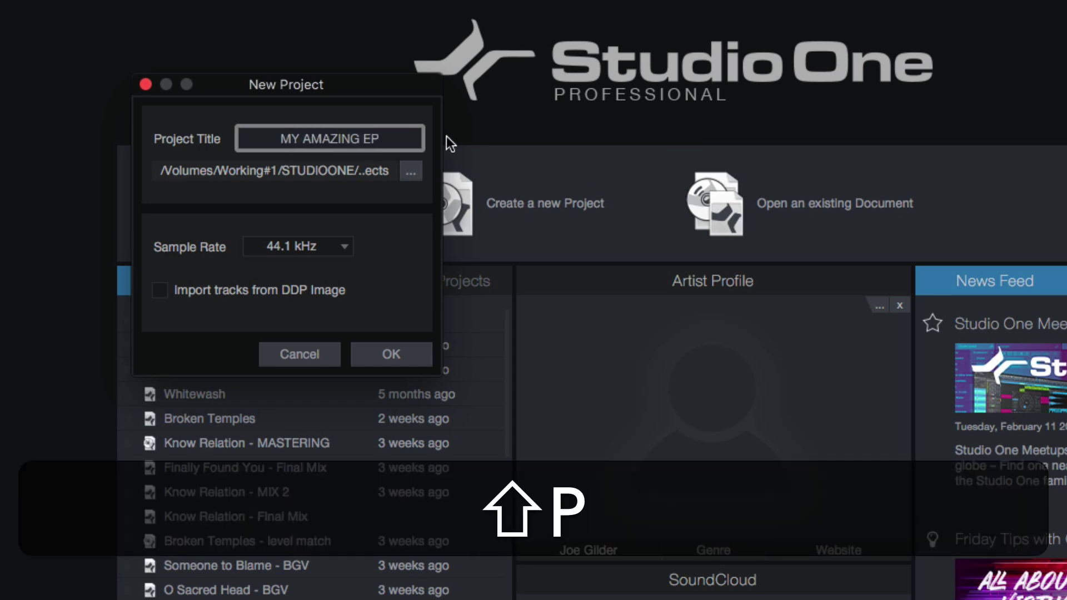
pyautogui.click(311, 241)
pyautogui.click(301, 301)
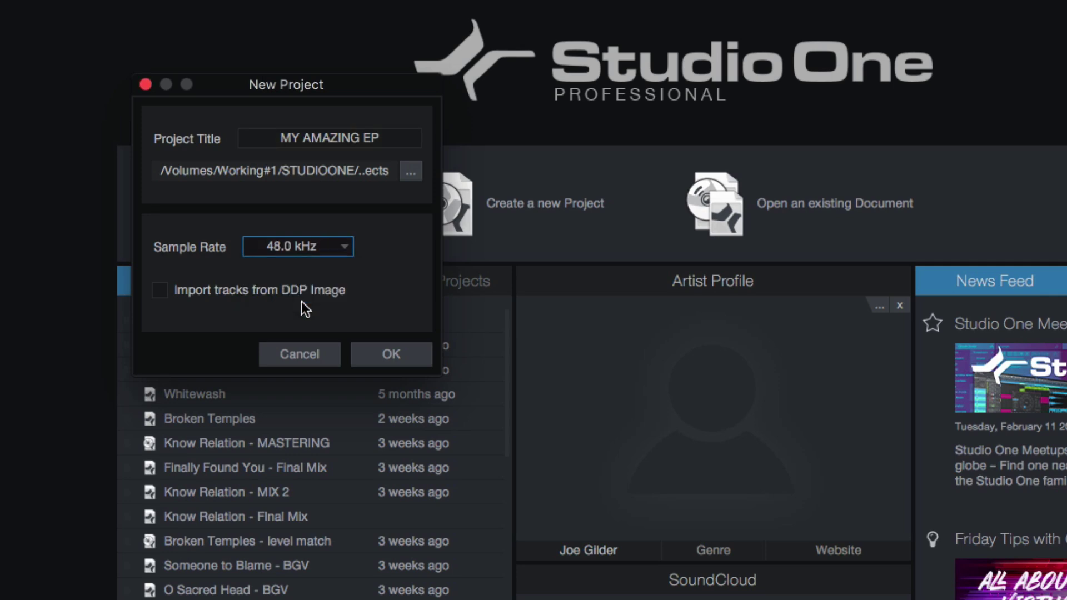
pyautogui.click(381, 355)
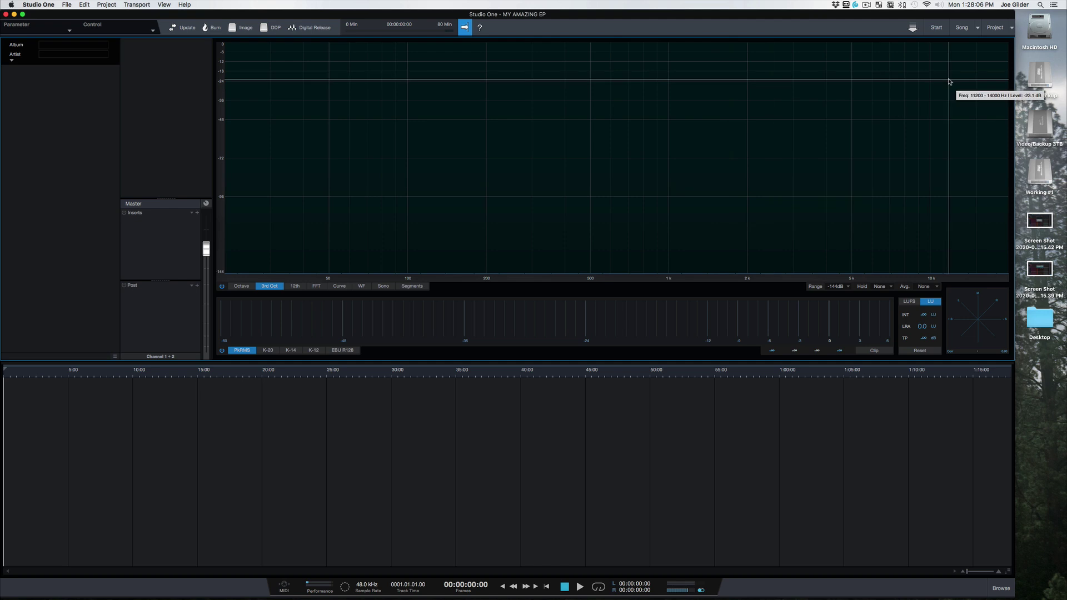
# Switch back to the 'VIP MIDI Challenge - Jan 2020' song from the open-songs list.
pyautogui.click(937, 29)
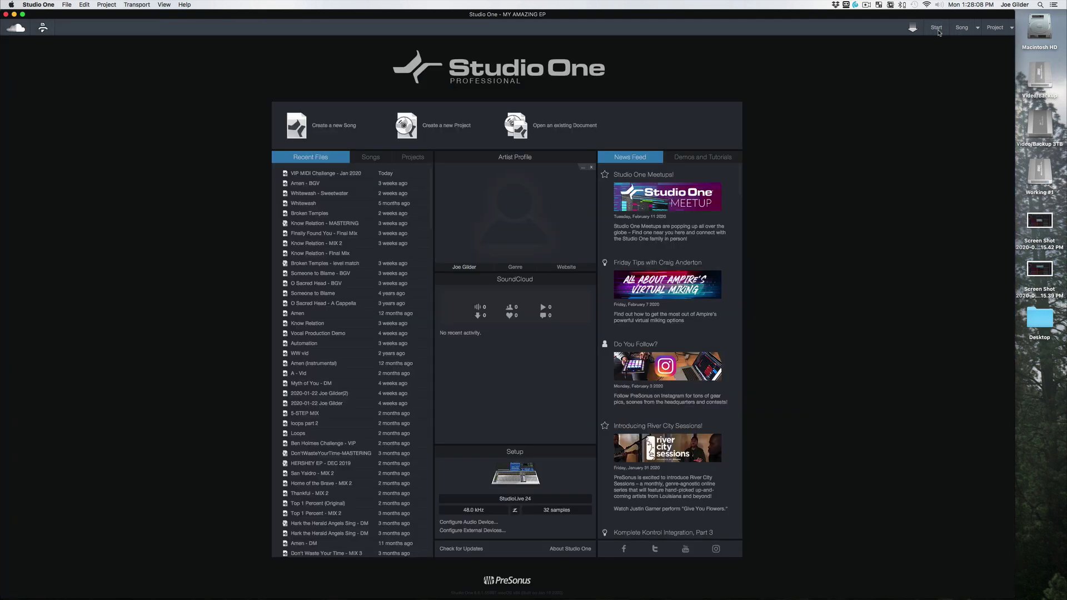
pyautogui.click(978, 29)
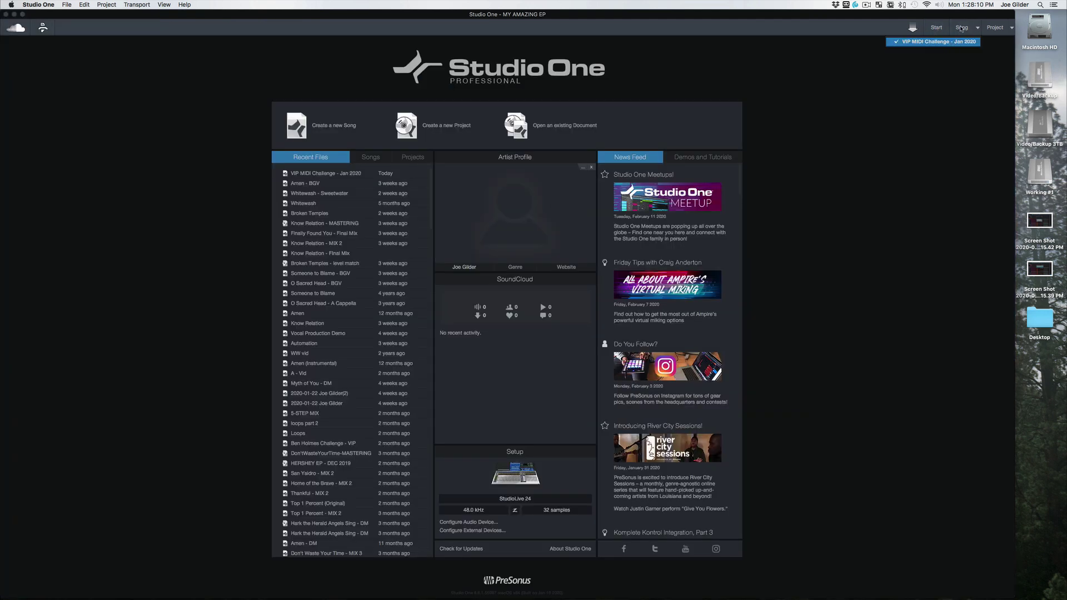
pyautogui.click(962, 27)
pyautogui.click(962, 27)
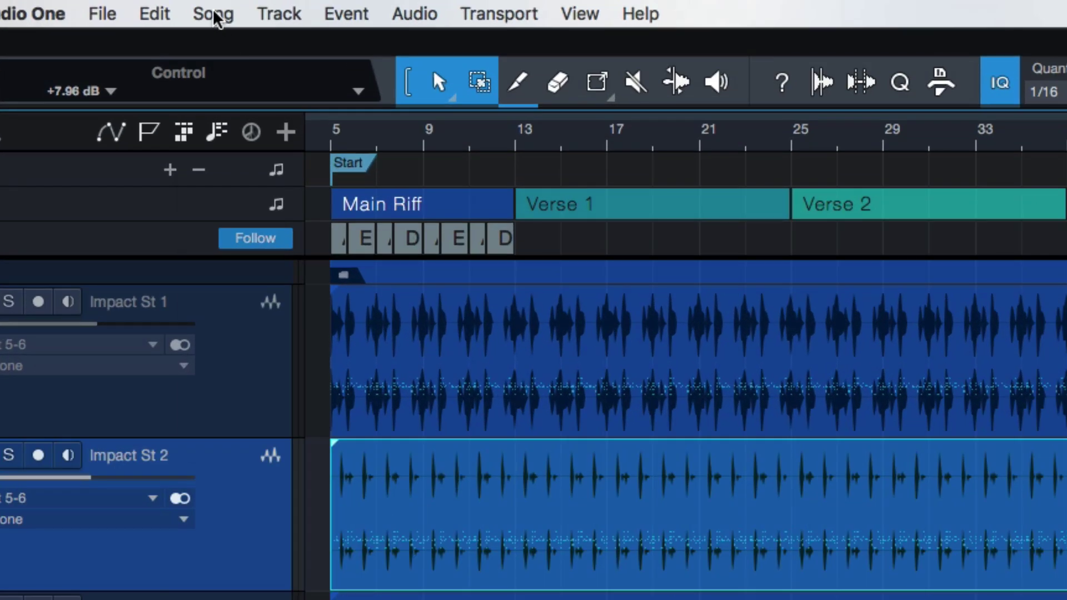
pyautogui.click(214, 13)
# Add 'VIP MIDI Challenge - Jan 2020' as a track in the MY AMAZING EP project.
pyautogui.moveTo(275, 229)
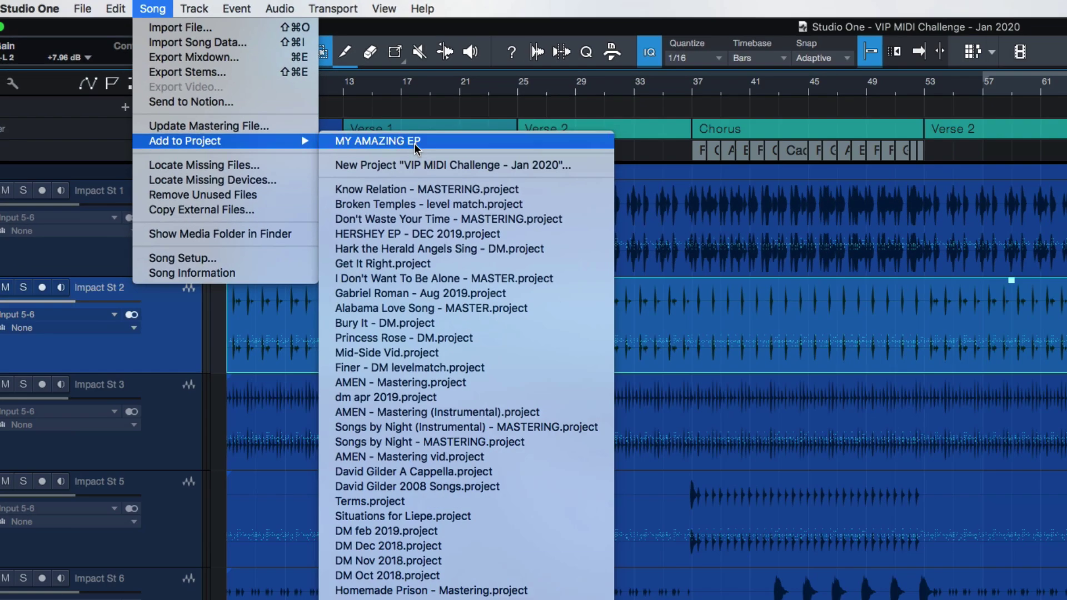
pyautogui.click(630, 232)
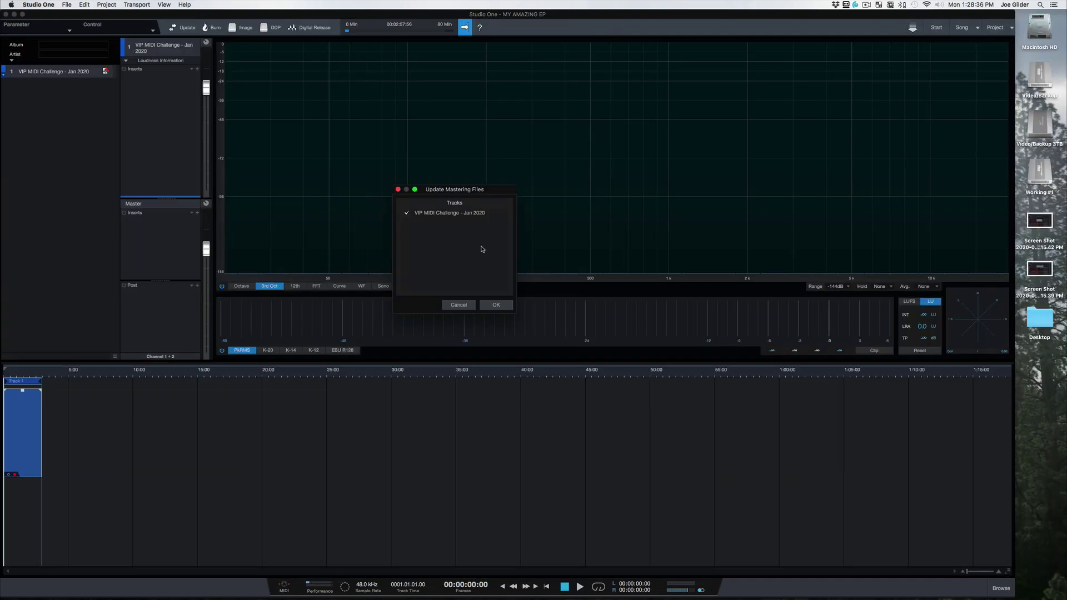
# Render the song's mastering file and dismiss the '1 of 1 updated' notice.
pyautogui.click(497, 305)
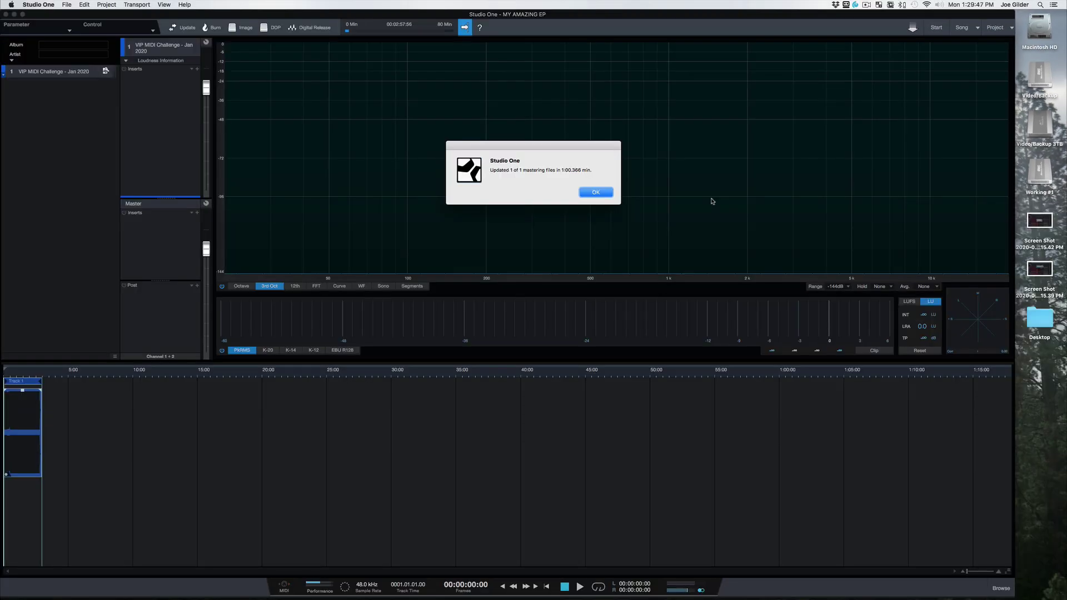
pyautogui.click(593, 192)
# Inspect the realtime mastering-update option in Advanced Audio preferences and cancel without changes.
pyautogui.press('super+comma')
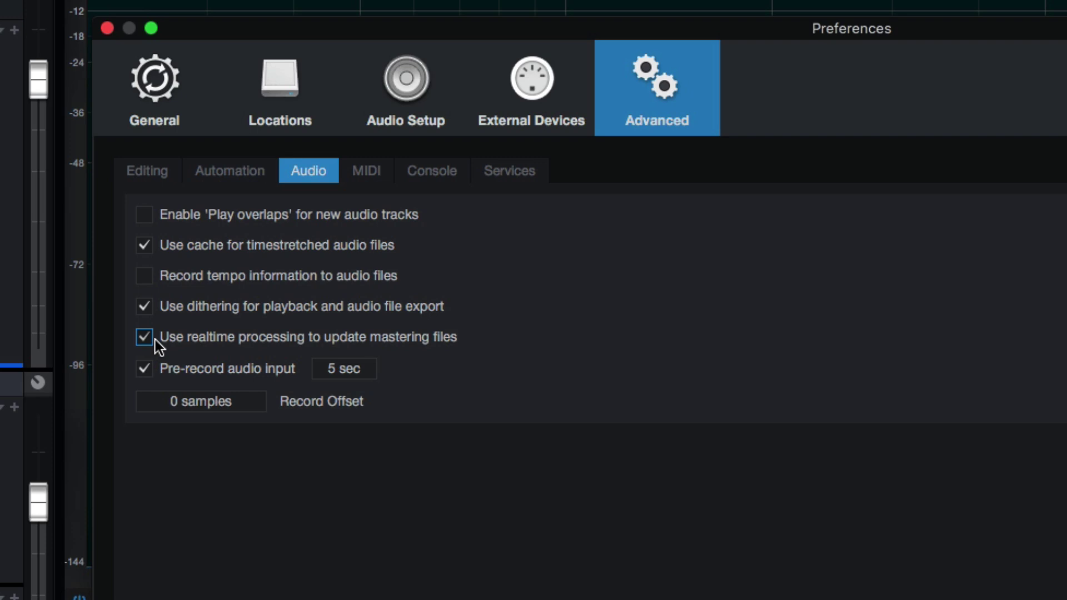
pyautogui.click(145, 337)
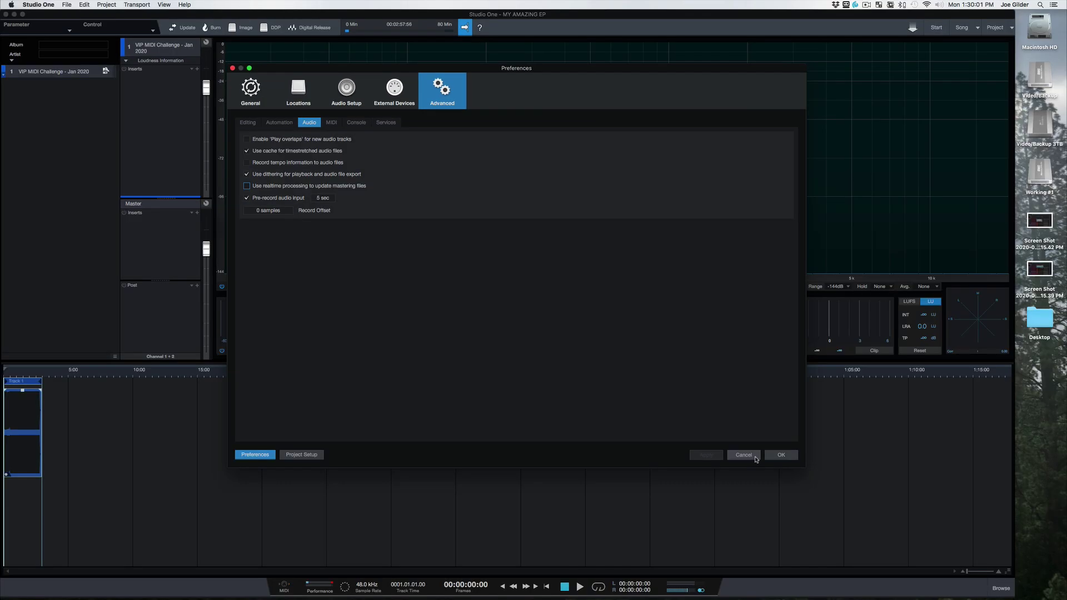
pyautogui.click(744, 455)
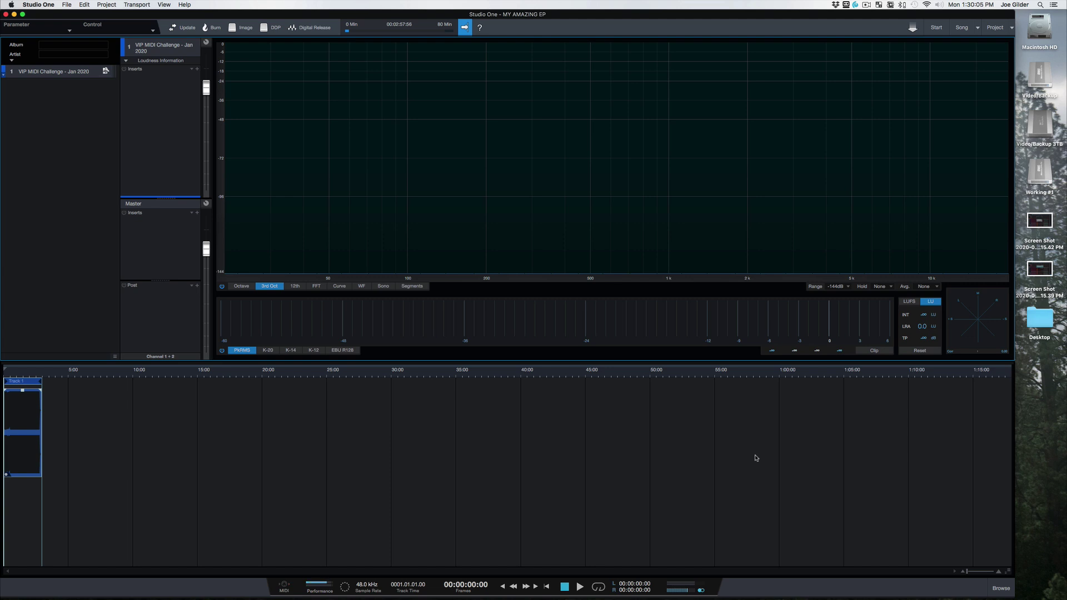
# Lower the song clip gain by 4.7 dB, save the project, and show the Effects browser.
pyautogui.moveTo(22, 394)
pyautogui.mouseDown()
pyautogui.moveTo(23, 405)
pyautogui.moveTo(22, 393)
pyautogui.mouseUp()
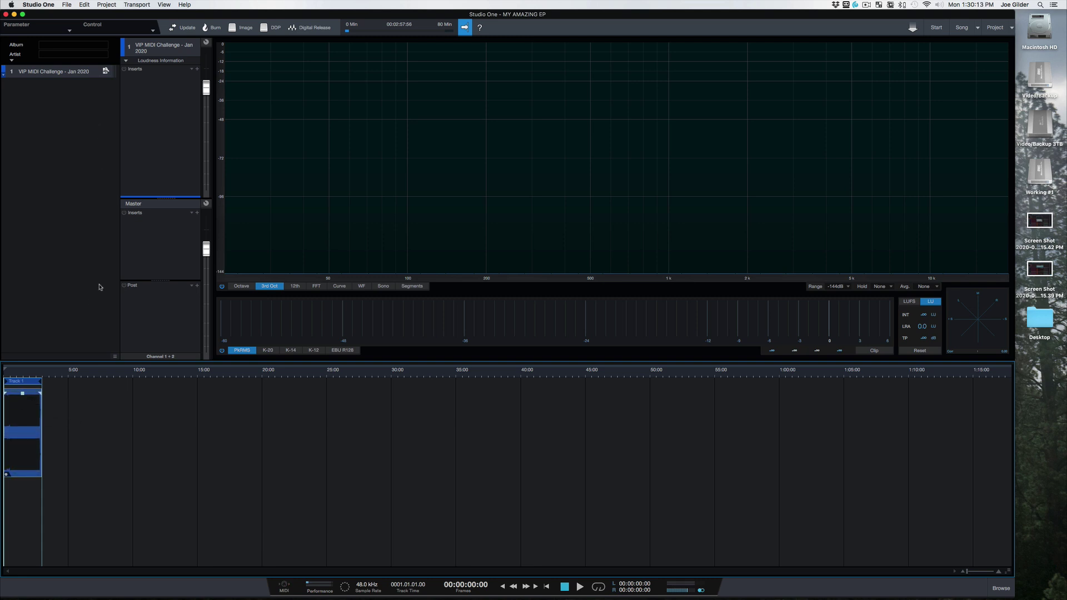
pyautogui.press('super+s')
pyautogui.scroll(6, 38, 417)
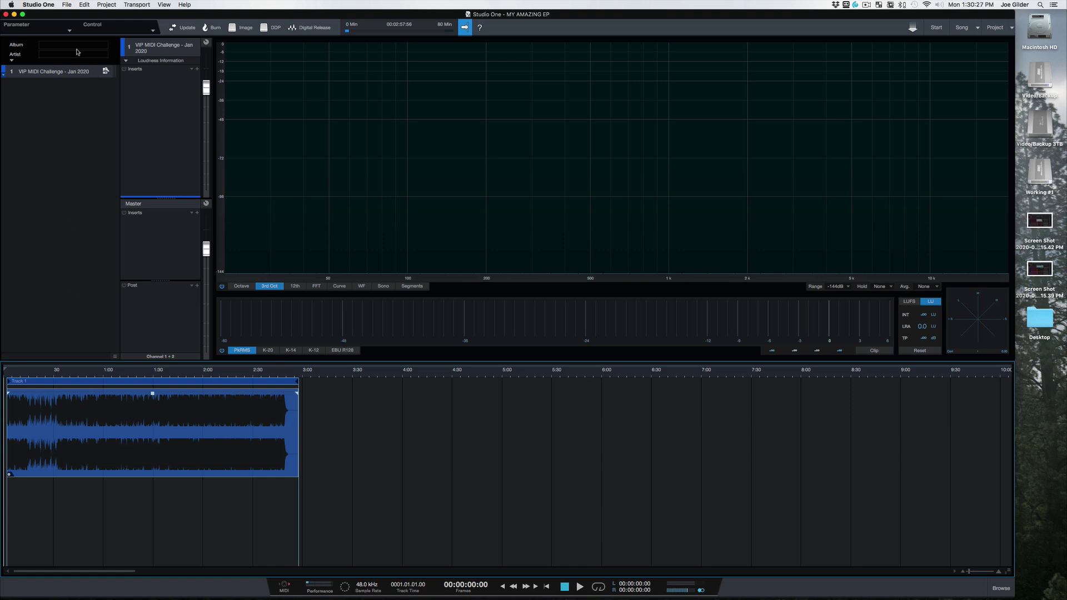
pyautogui.press('F7')
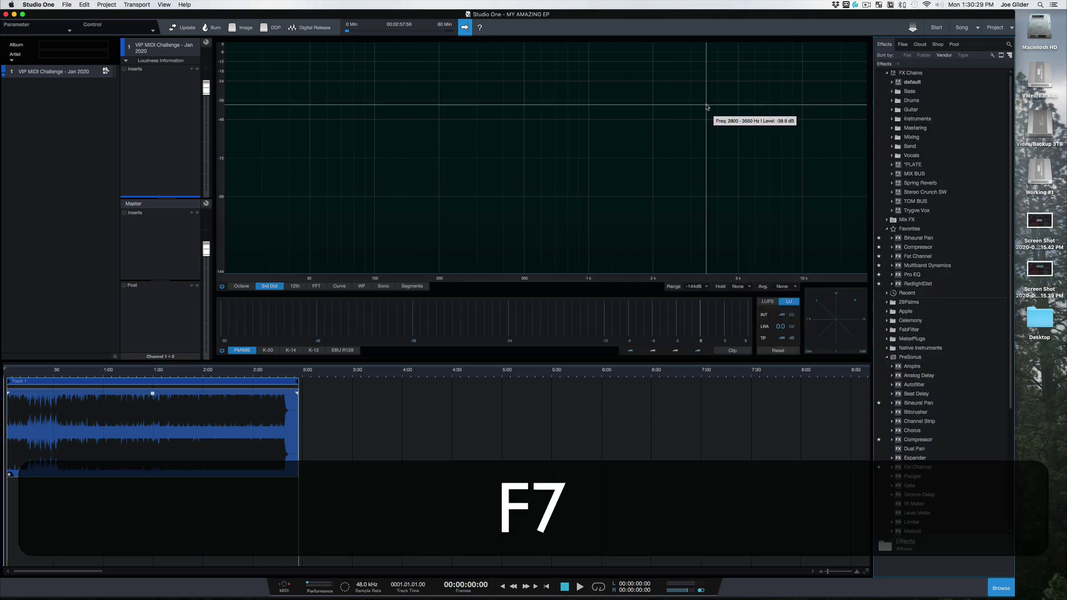
# Insert Pro EQ on the song track and a Limiter post-fader on the Master.
pyautogui.moveTo(913, 276); pyautogui.dragTo(150, 101)
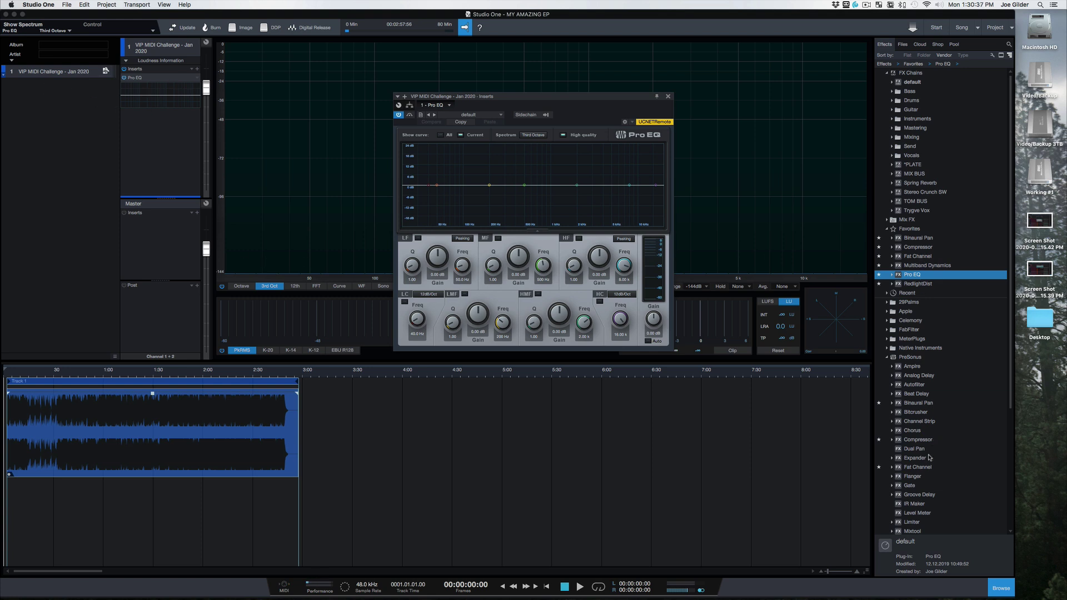
pyautogui.moveTo(912, 523); pyautogui.dragTo(139, 309)
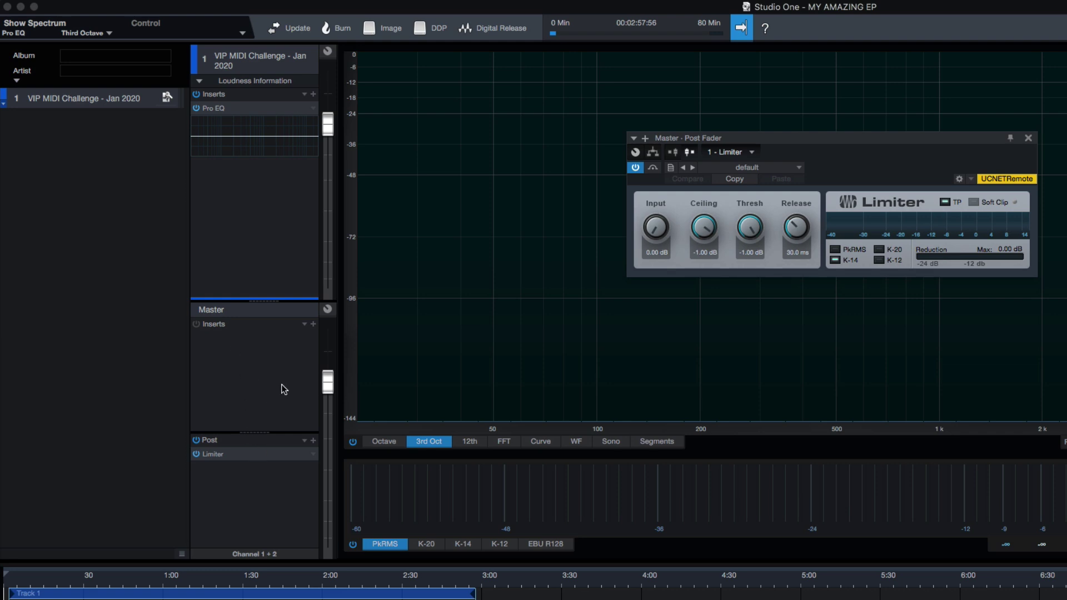
# Reset the Master fader to 0 dB and replace the Limiter with FabFilter FF Pro-L 2.
pyautogui.moveTo(326, 379); pyautogui.dragTo(332, 379)
pyautogui.keyDown('super'); pyautogui.click(327, 388); pyautogui.keyUp('super')
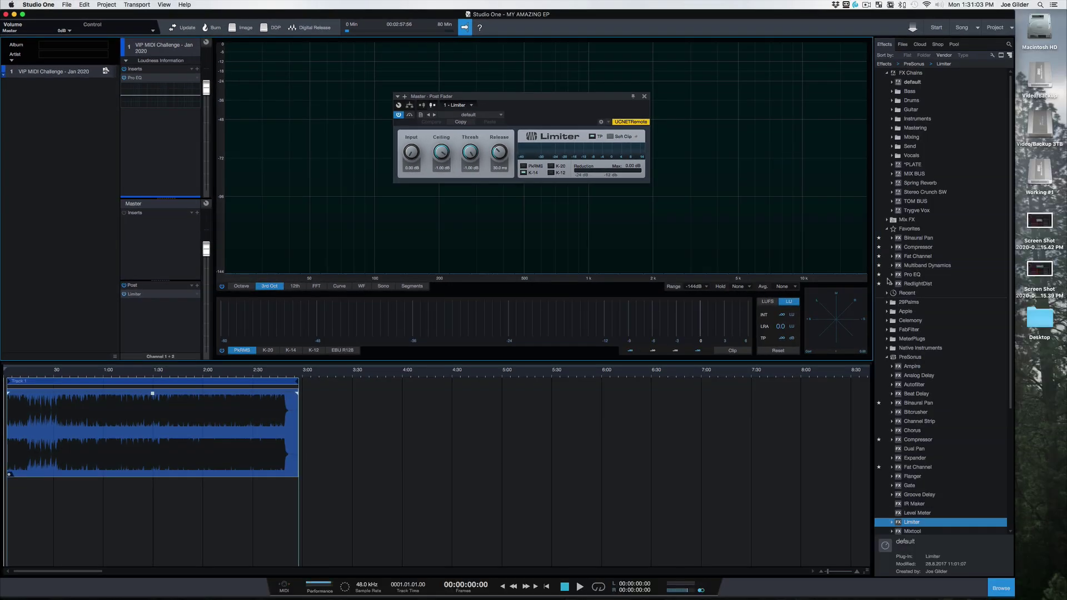
pyautogui.click(887, 330)
pyautogui.moveTo(923, 367); pyautogui.dragTo(167, 303)
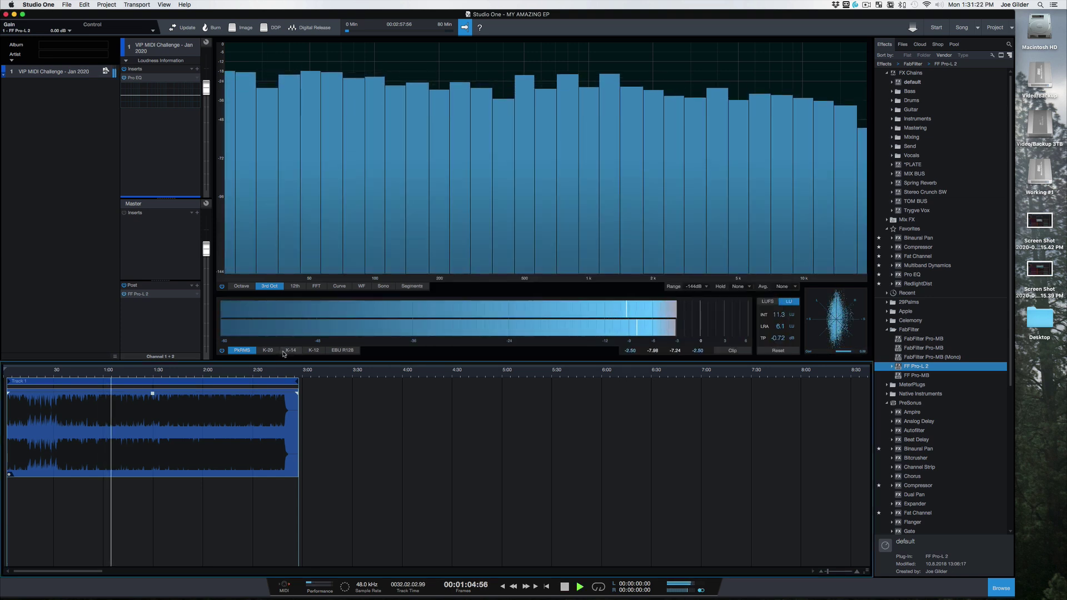
# Try the K-14, EBU R128, K-12 and K-20 meter scales, ending on K-14.
pyautogui.click(286, 351)
pyautogui.click(343, 350)
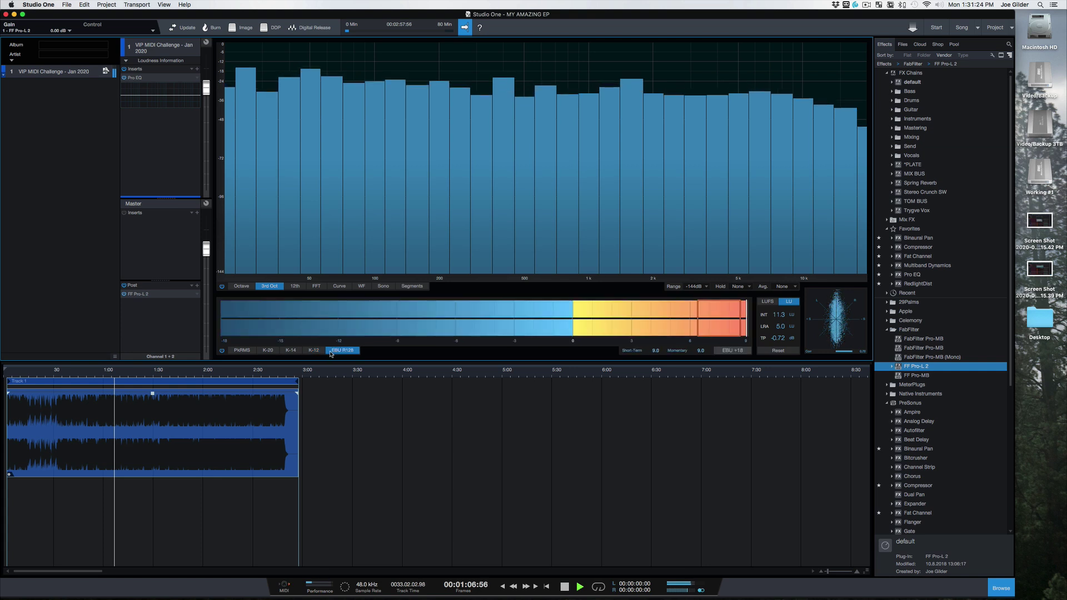
pyautogui.click(314, 351)
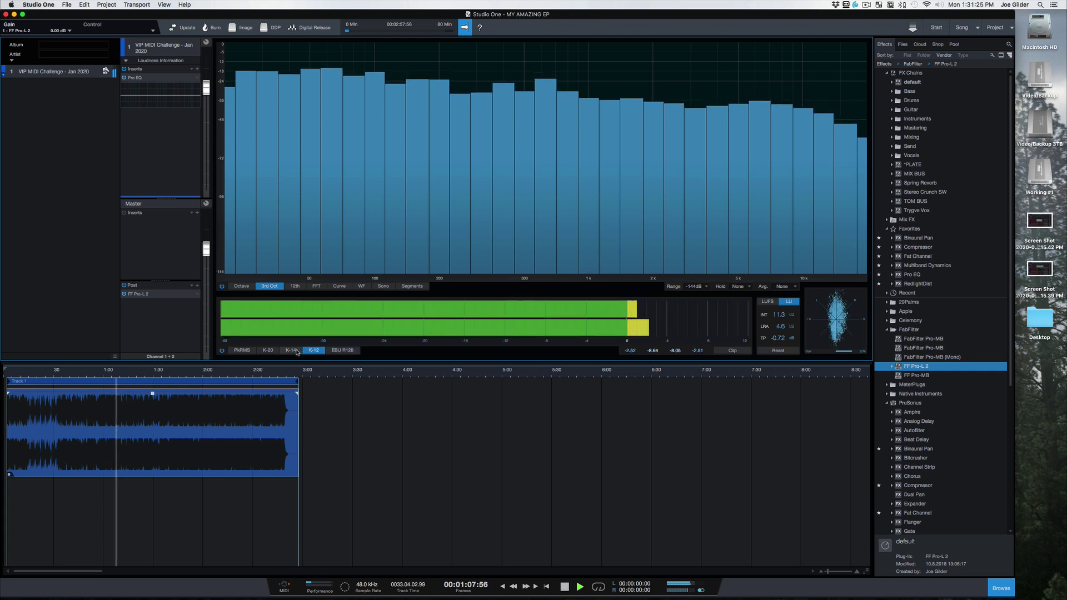
pyautogui.click(268, 350)
pyautogui.click(289, 350)
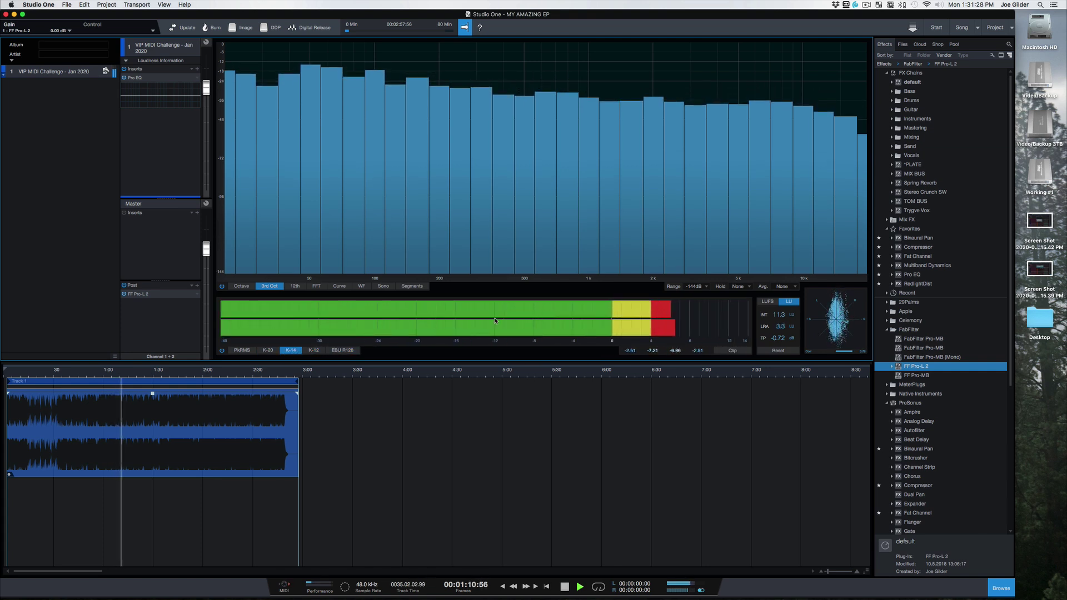
# Cycle the spectrum through octave, FFT, curve, sonogram and waterfall views, then open Digital Release.
pyautogui.click(238, 286)
pyautogui.click(269, 285)
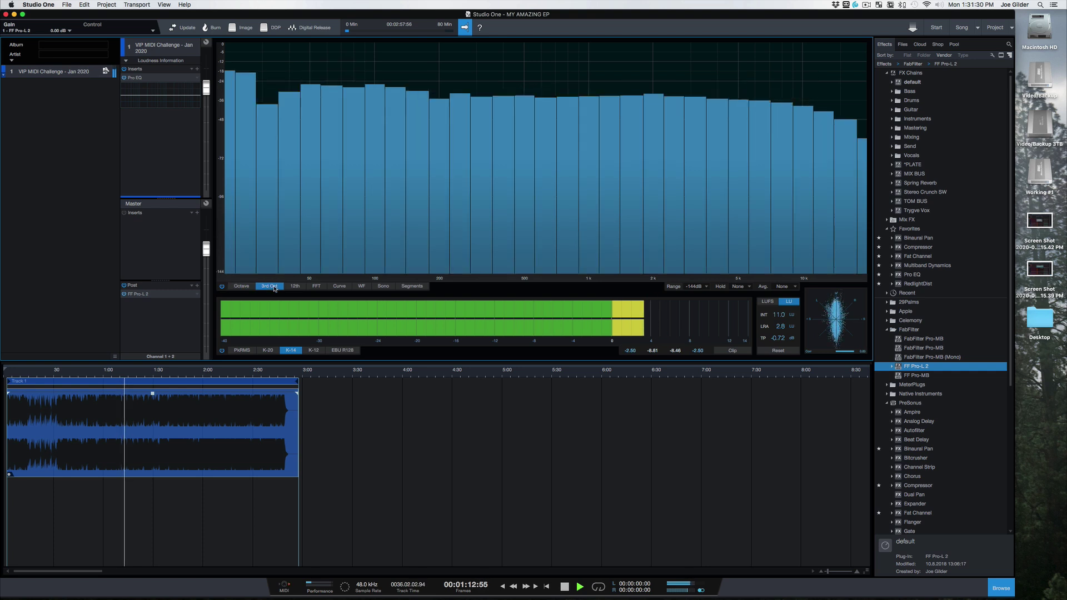
pyautogui.click(295, 286)
pyautogui.click(317, 286)
pyautogui.click(339, 286)
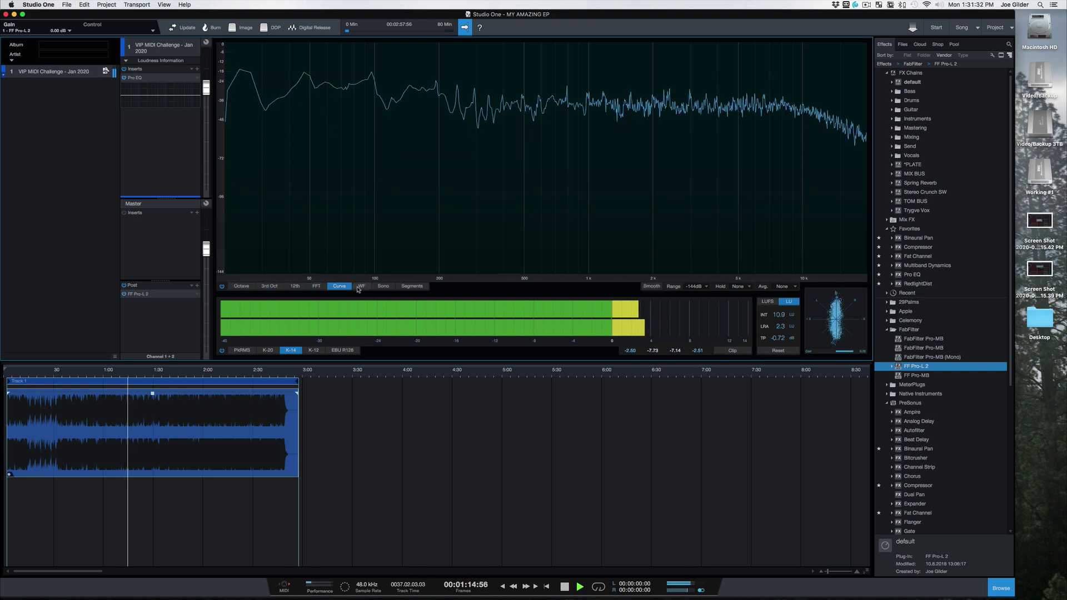
pyautogui.click(383, 285)
pyautogui.click(361, 286)
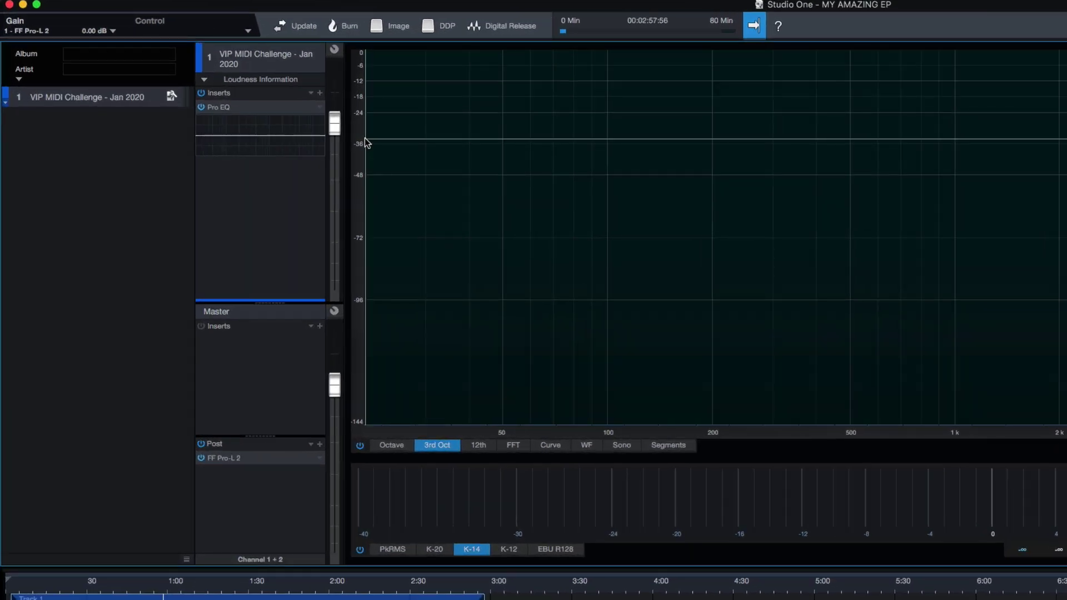
pyautogui.click(312, 27)
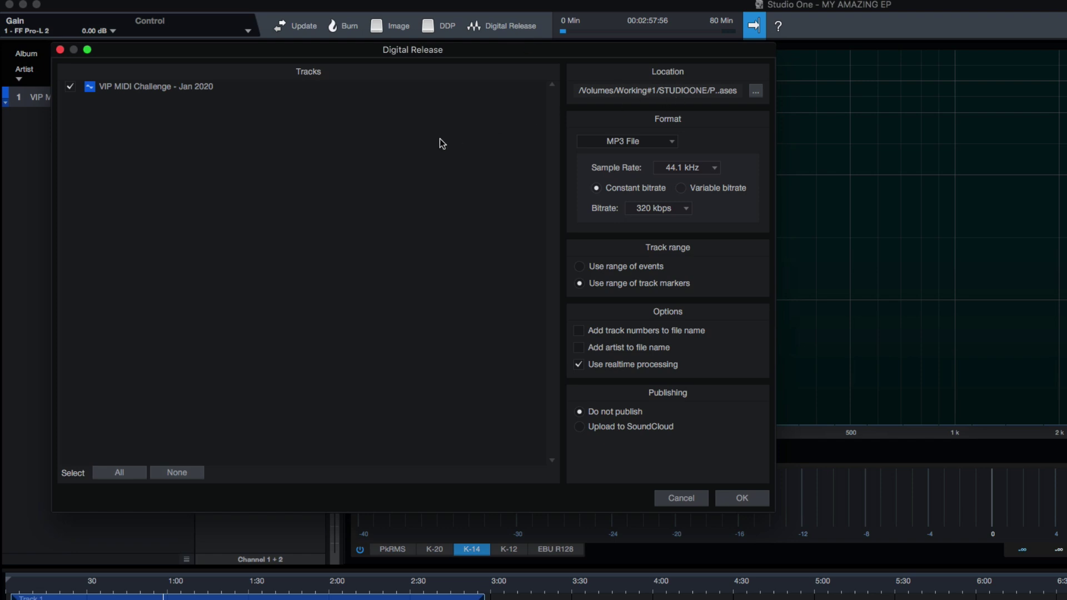
# Keep MP3 as the export format and cancel the Digital Release dialog without exporting.
pyautogui.click(635, 142)
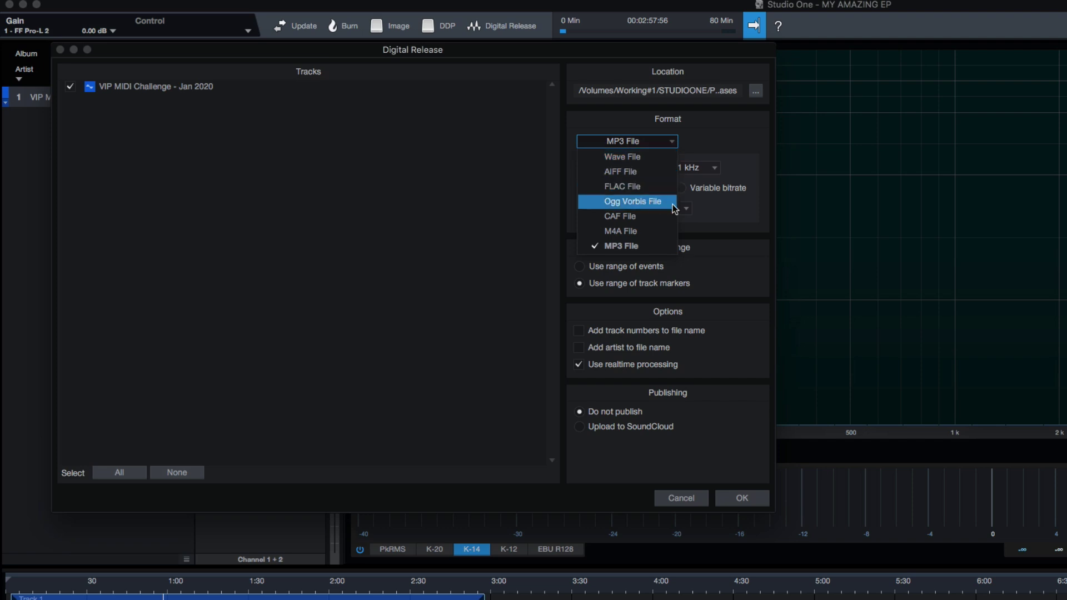
pyautogui.click(711, 146)
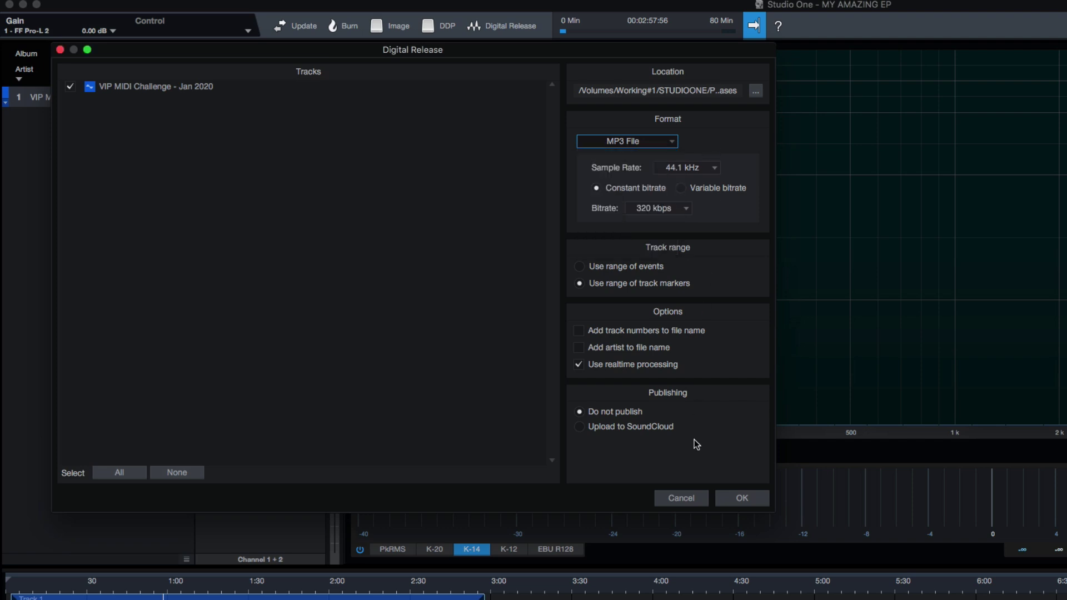
pyautogui.click(681, 499)
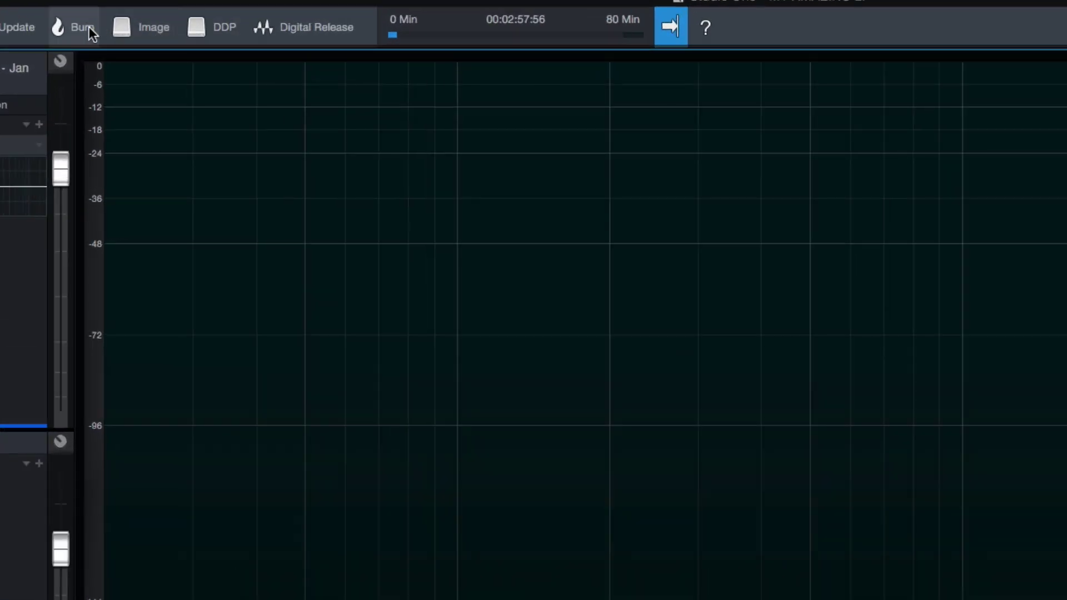
pyautogui.click(213, 27)
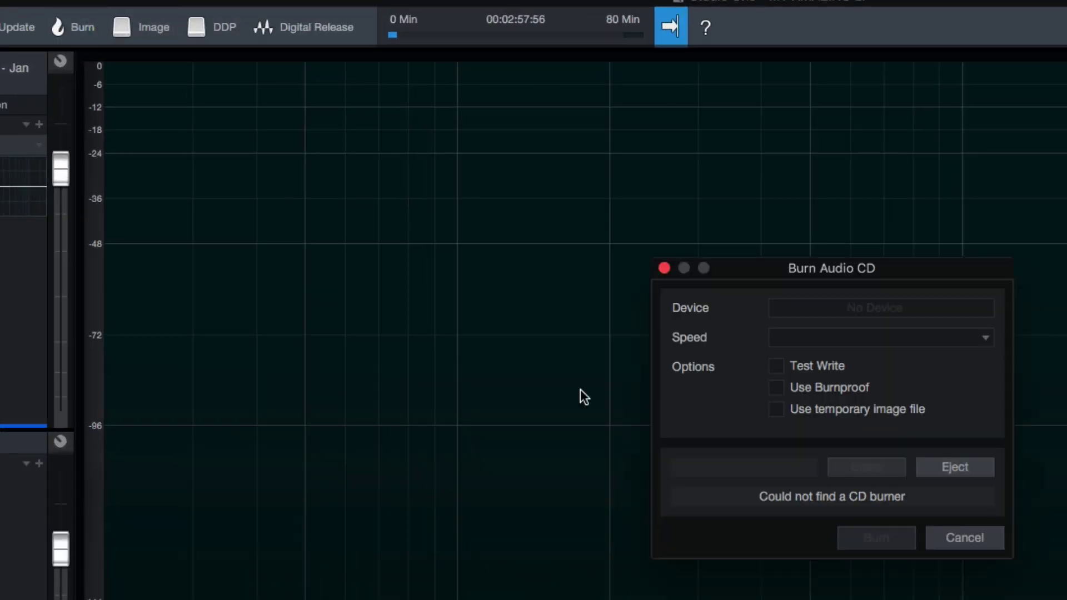
pyautogui.click(972, 536)
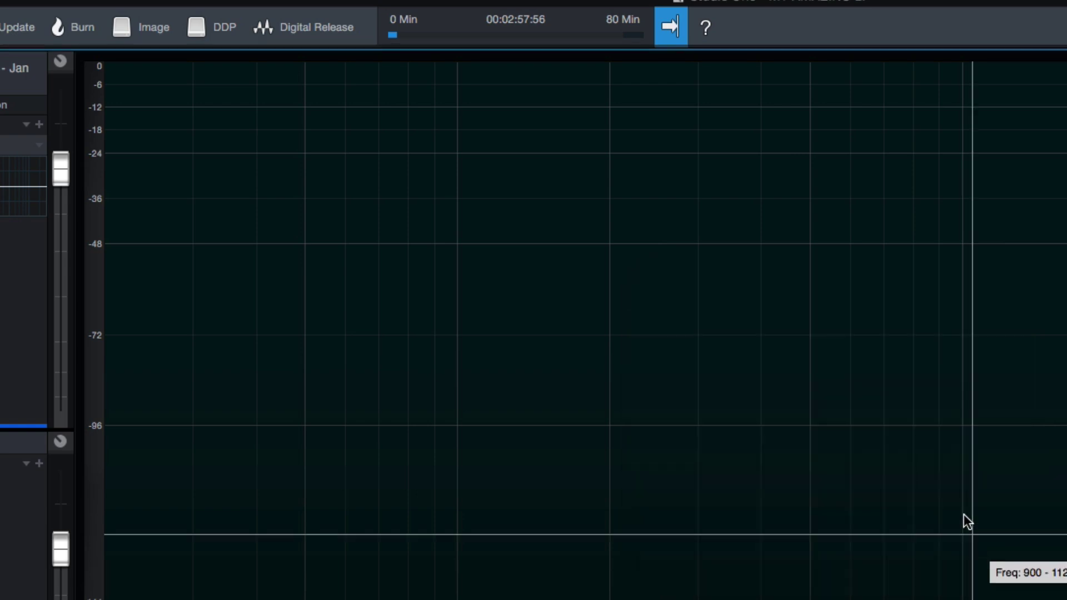
pyautogui.click(219, 25)
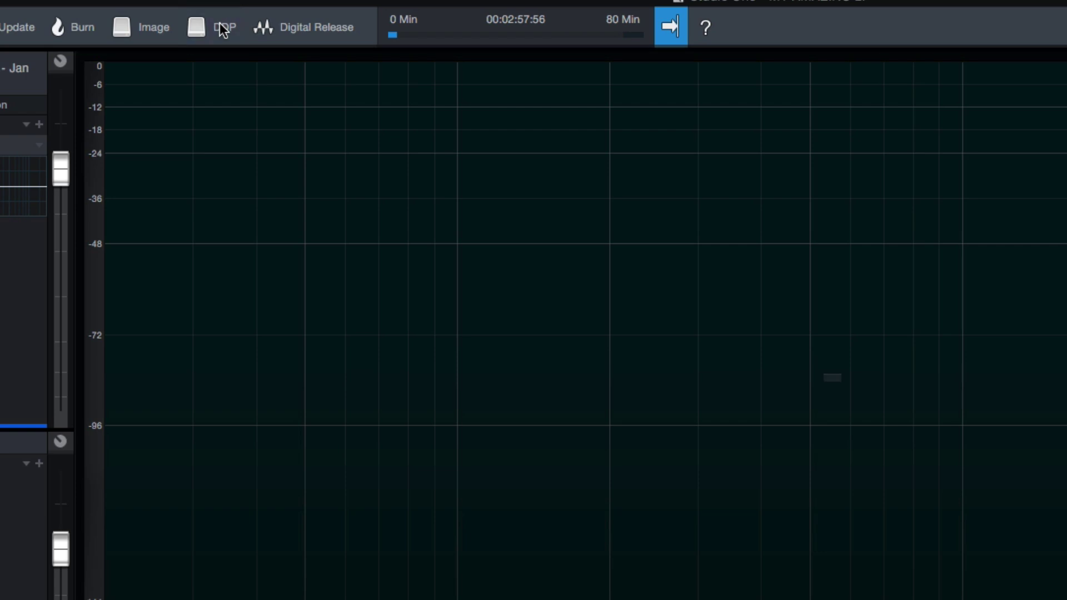
pyautogui.click(981, 438)
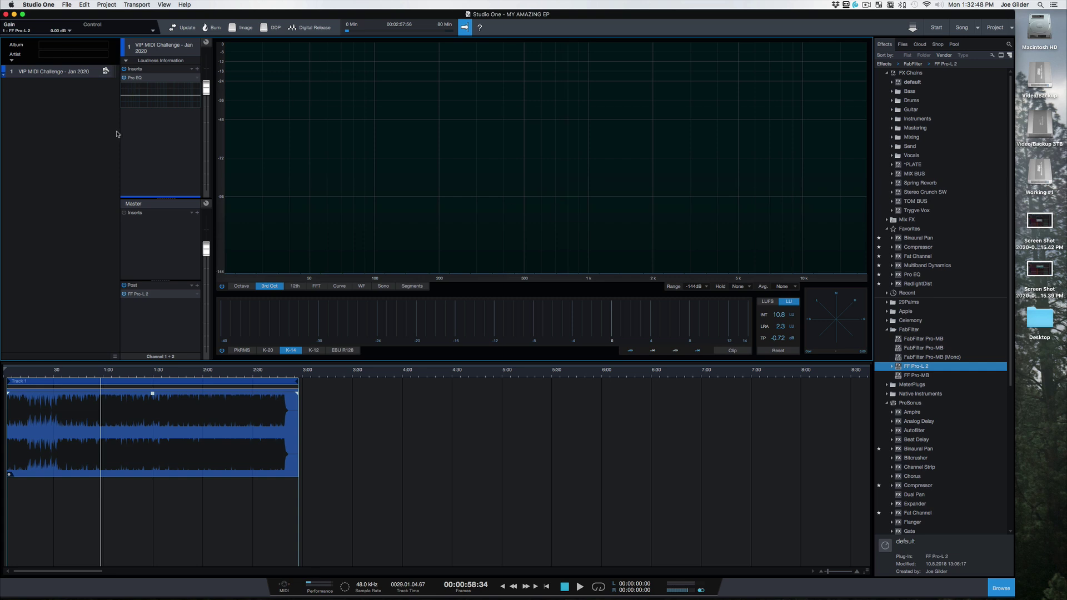
# Save and close MY AMAZING EP, save and close the song, then reopen VIP MIDI Challenge - Jan 2020 with its mixer.
pyautogui.press('super+s')
pyautogui.press('super+w')
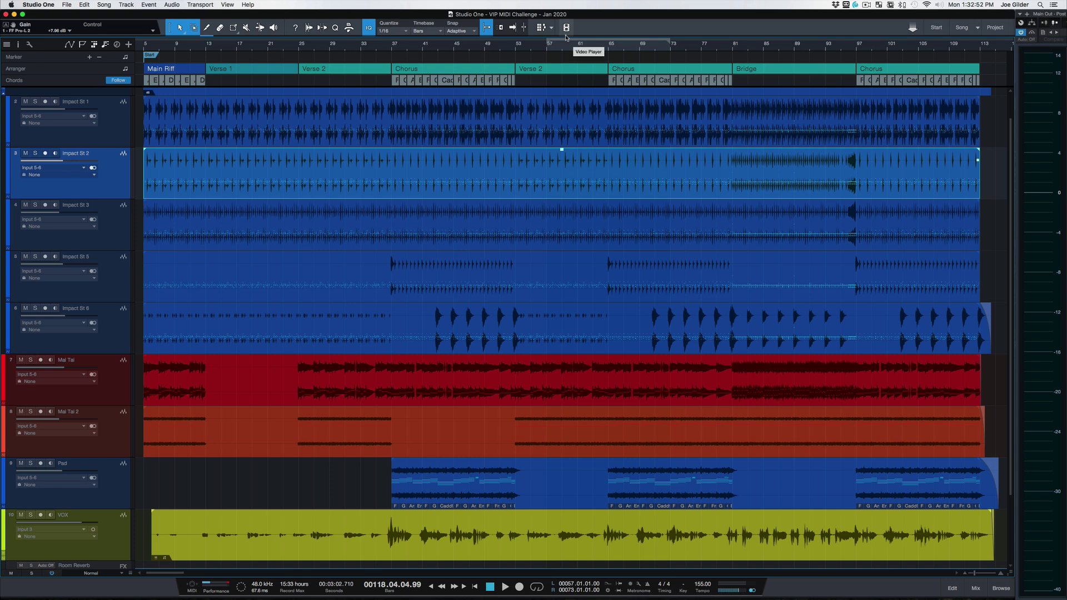
pyautogui.press('super+w')
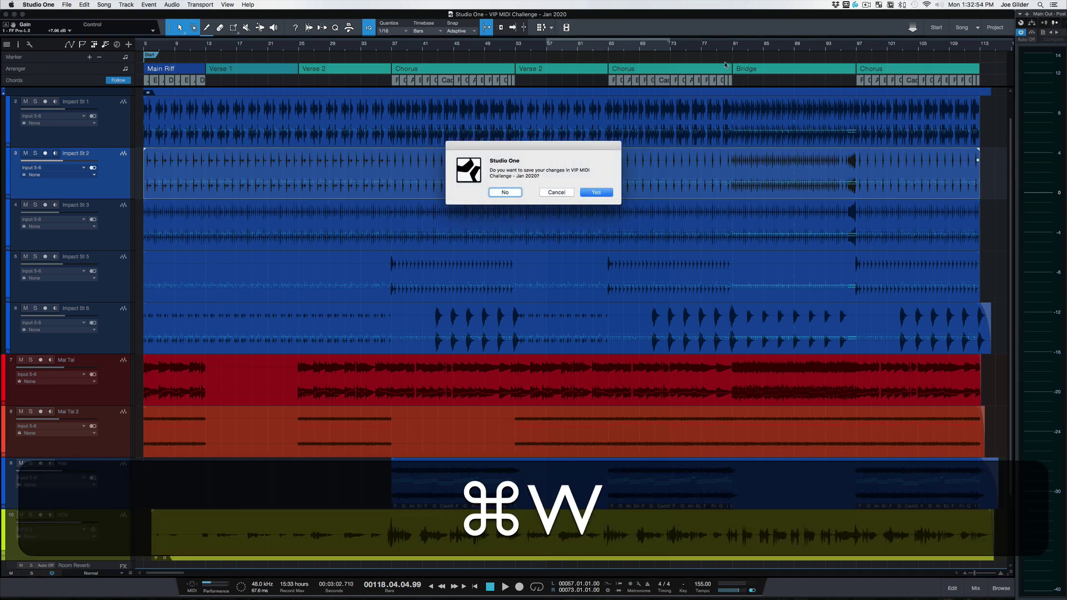
pyautogui.click(598, 192)
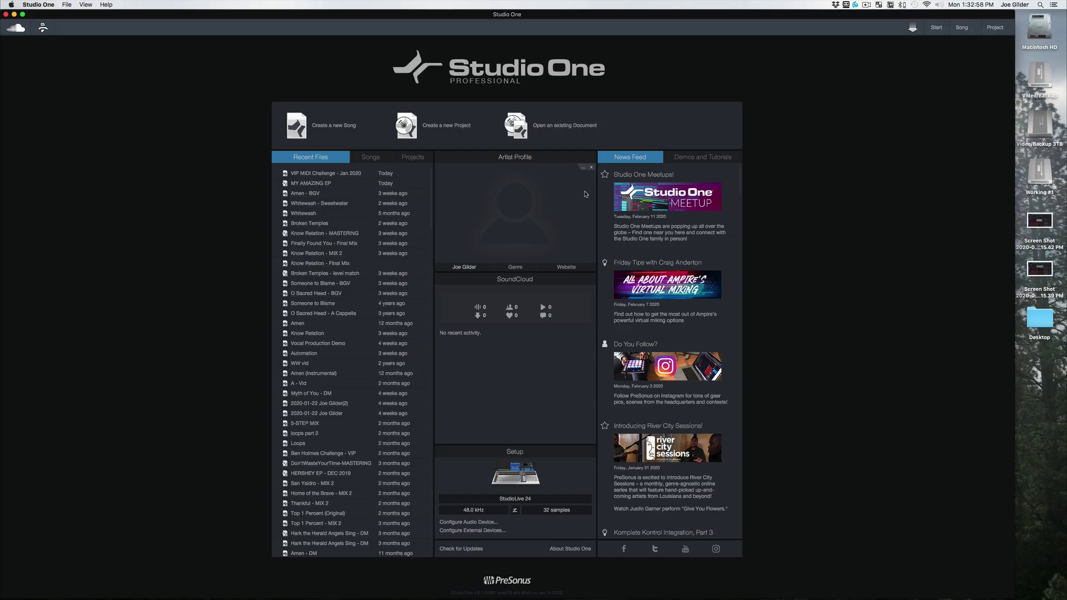
pyautogui.click(320, 174)
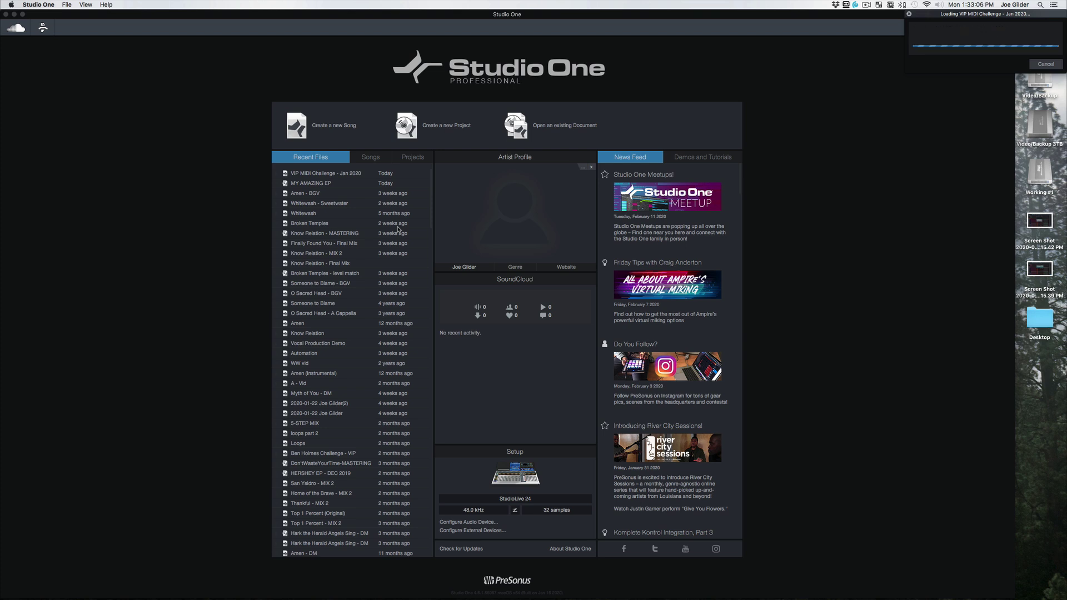
pyautogui.press('F3')
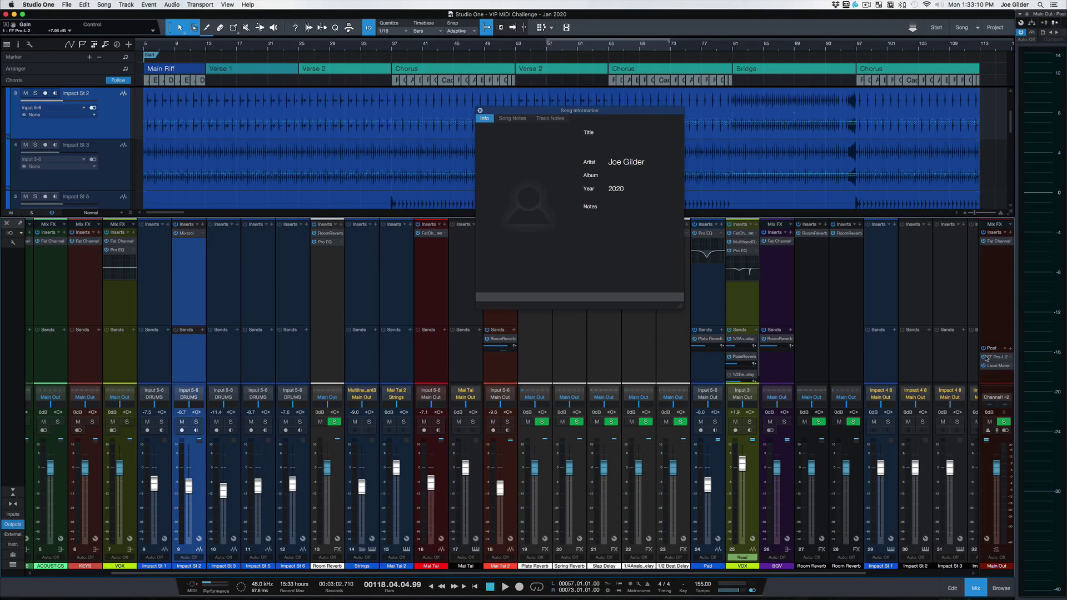
# Dismiss Song Information, select the VOX channel at -1.4 dB, save the song, and leave the Song menu unused.
pyautogui.click(480, 111)
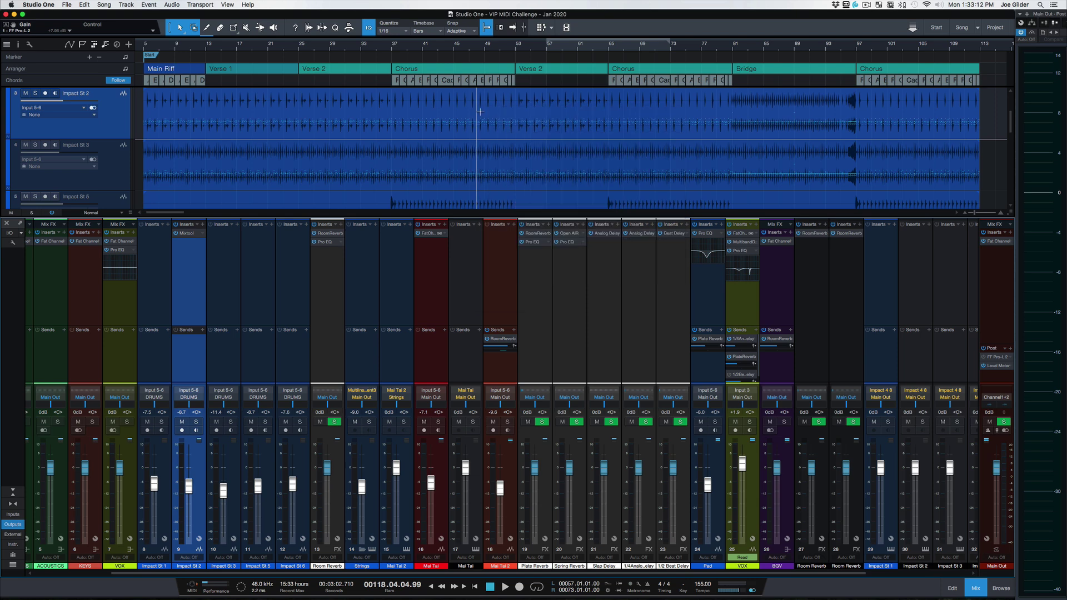
pyautogui.click(748, 309)
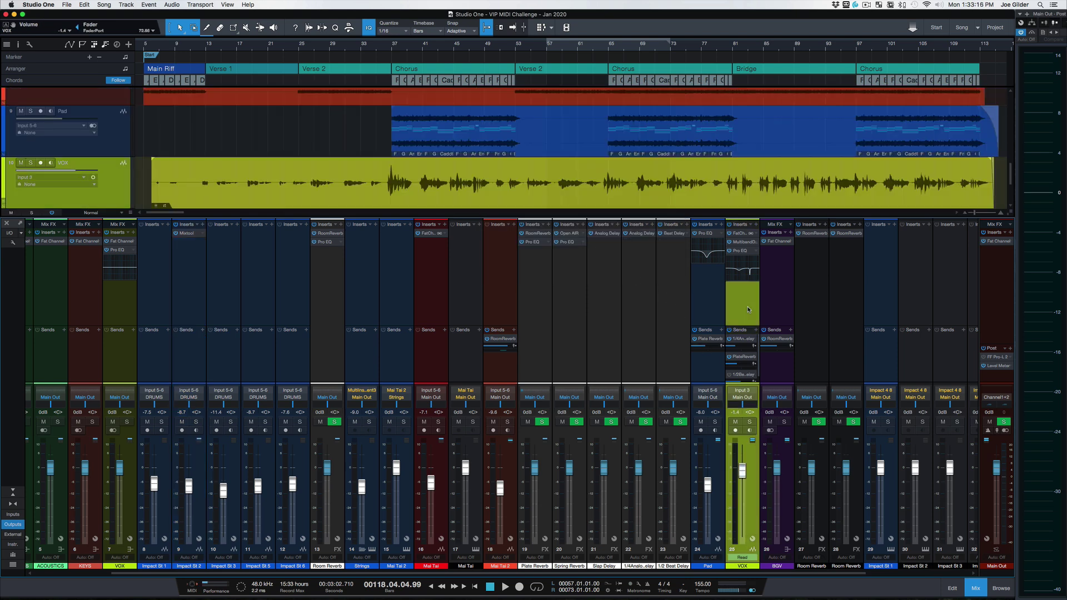
pyautogui.press('super+s')
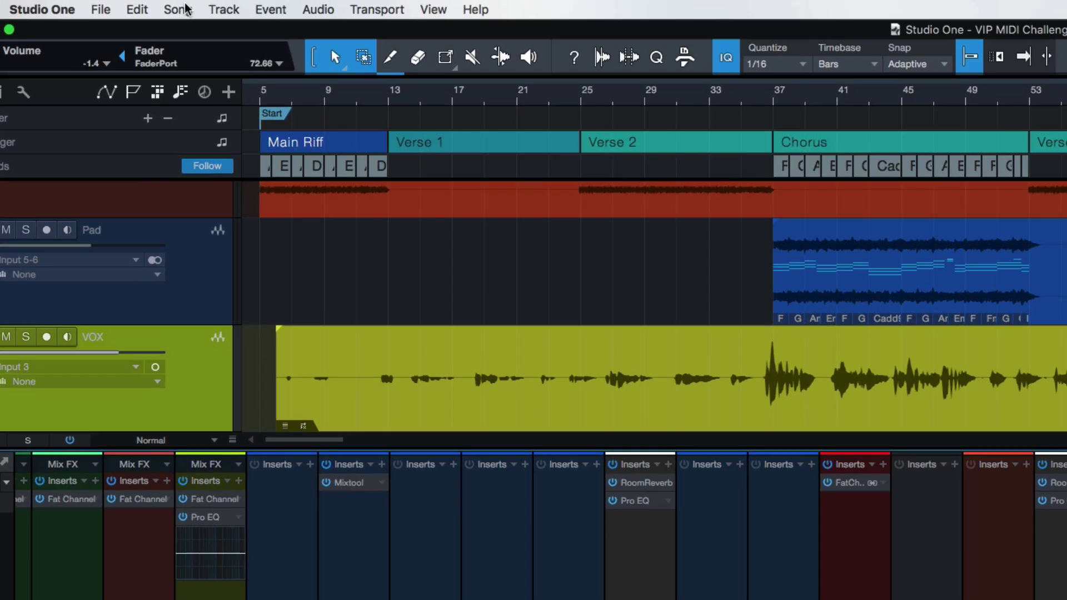
pyautogui.click(105, 5)
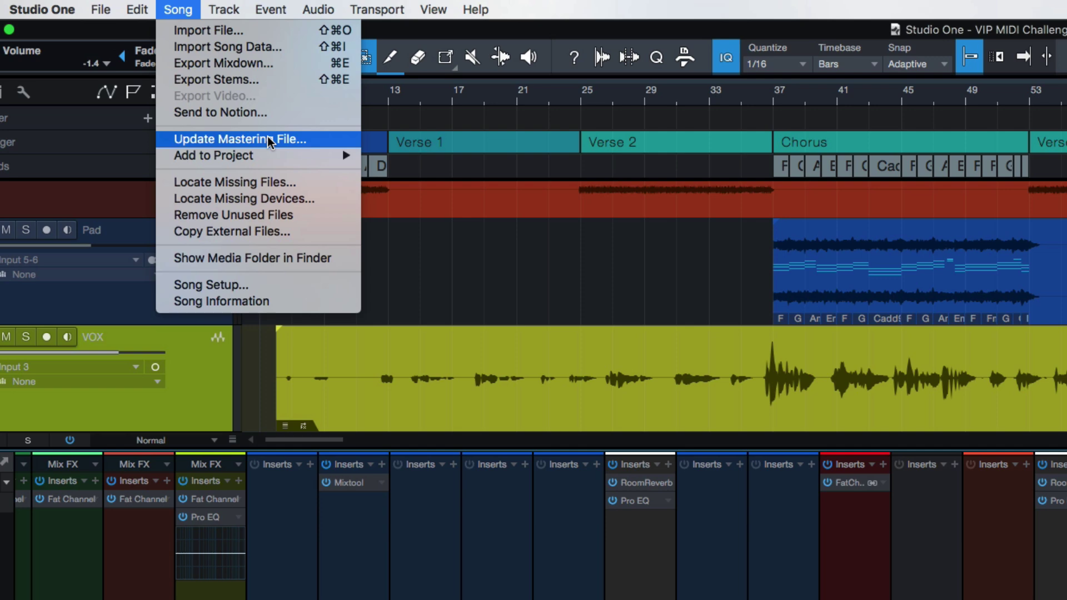
pyautogui.click(181, 7)
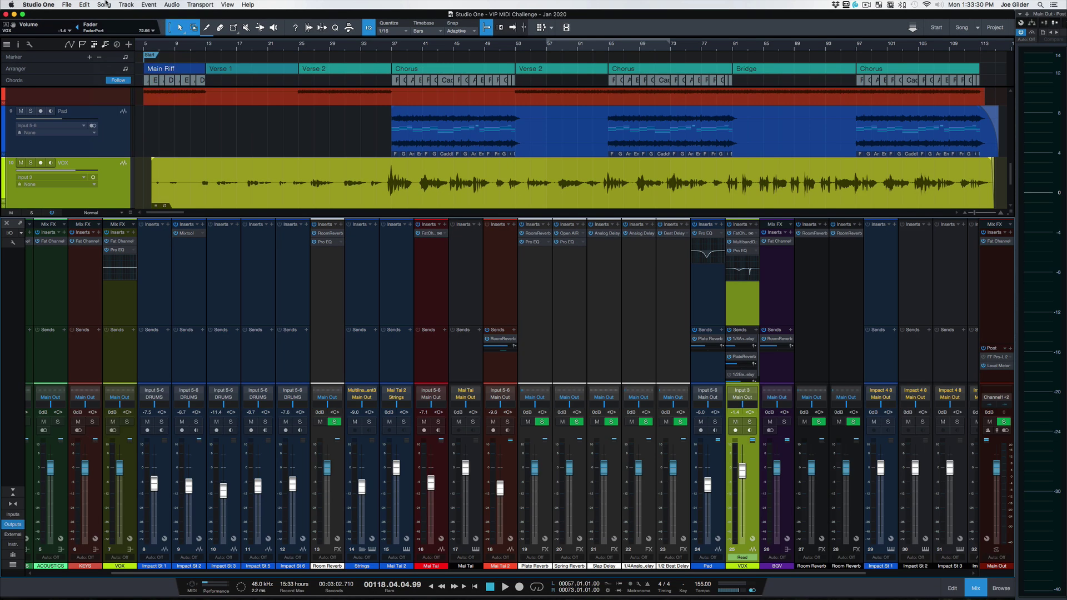
# Save and close VIP MIDI Challenge - Jan 2020, then reopen MY AMAZING EP from Recent Files.
pyautogui.press('super+s')
pyautogui.press('super+w')
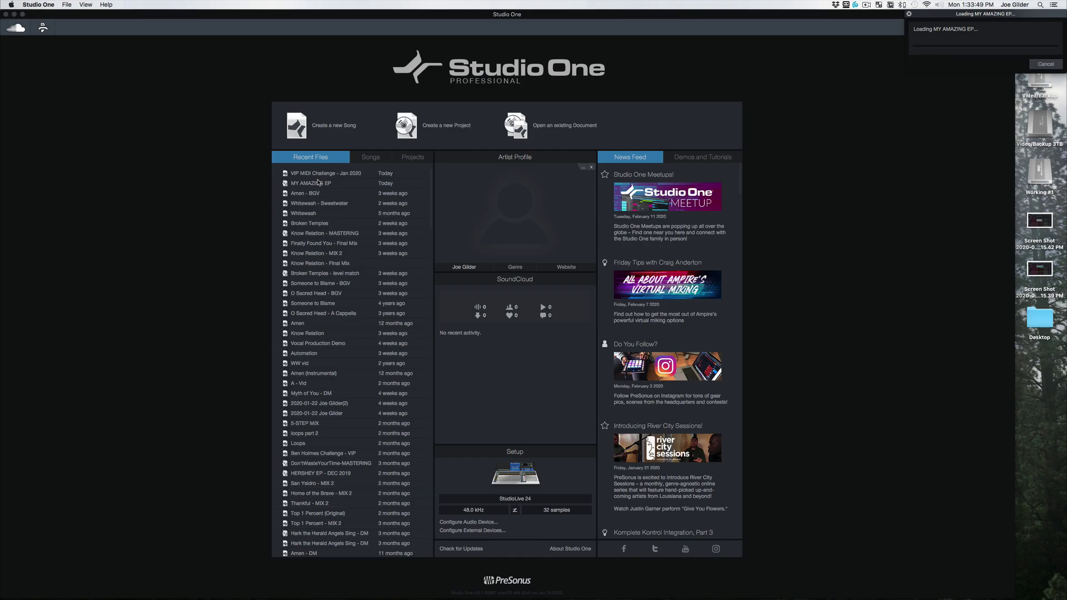
pyautogui.click(460, 207)
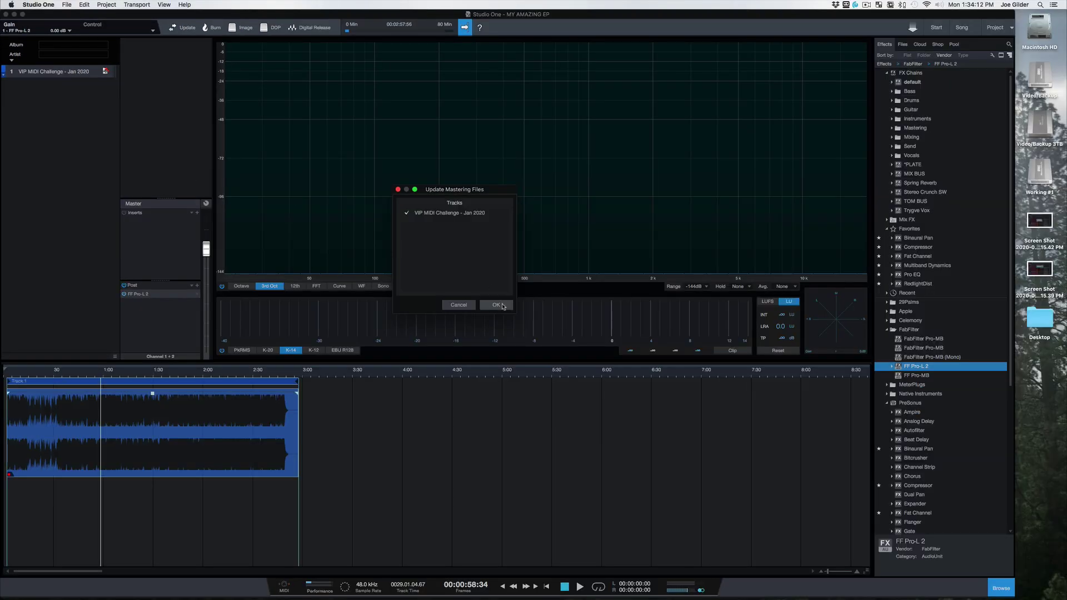
# Re-render the VIP MIDI Challenge mastering file and acknowledge the 1 of 1 files updated notice.
pyautogui.click(496, 305)
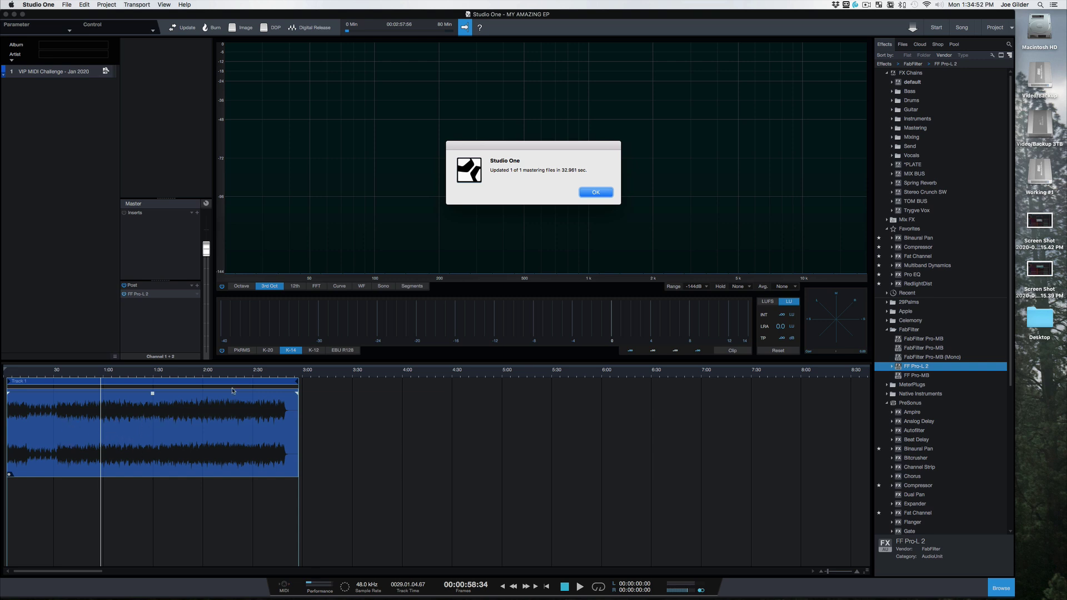
pyautogui.click(598, 194)
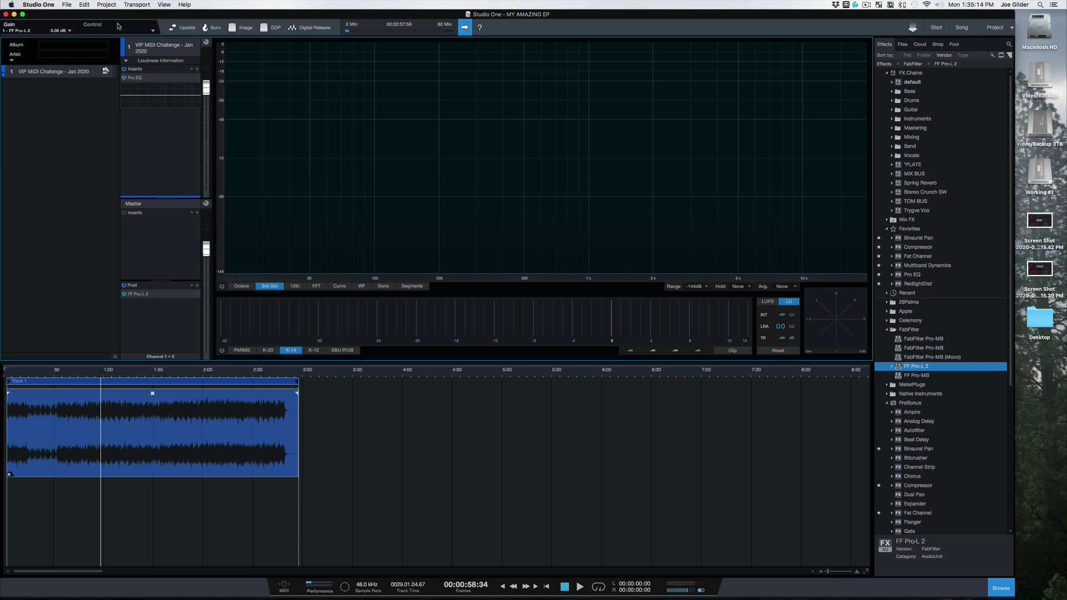
pyautogui.click(105, 5)
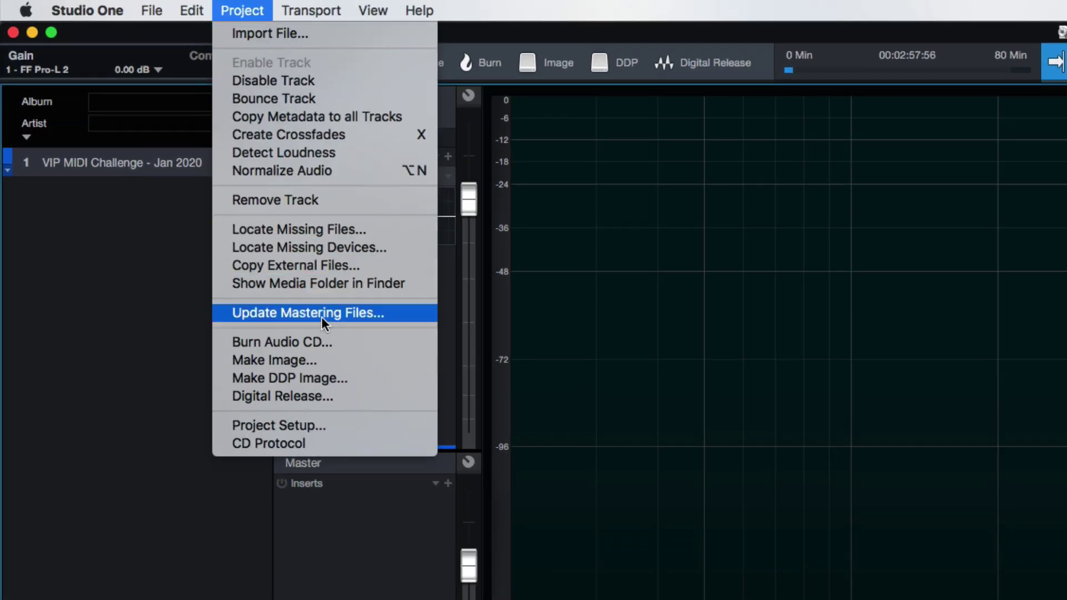
pyautogui.click(321, 313)
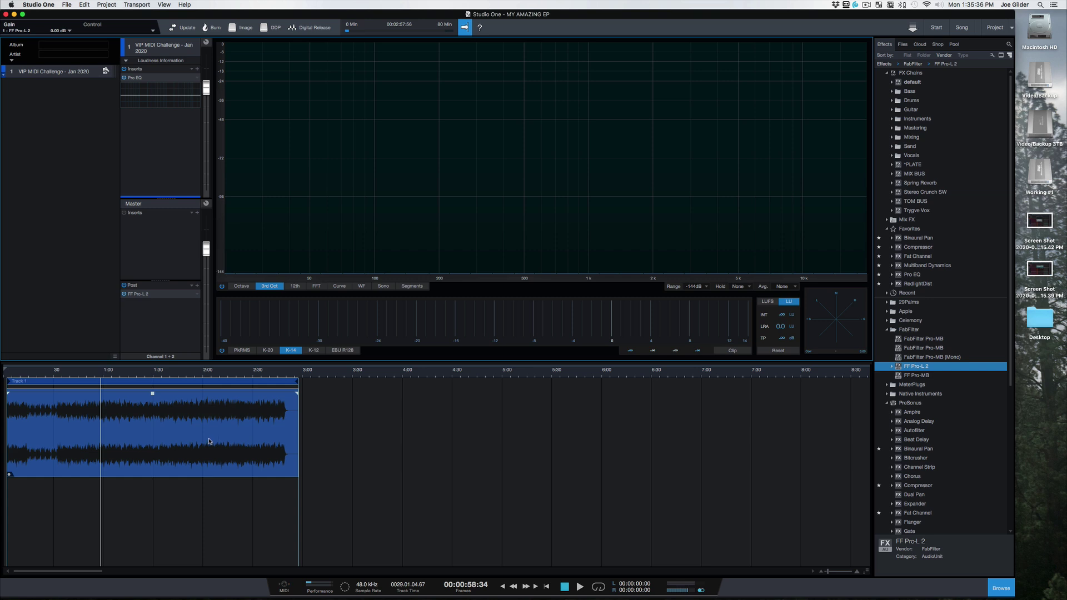
pyautogui.press('w')
pyautogui.press('w')
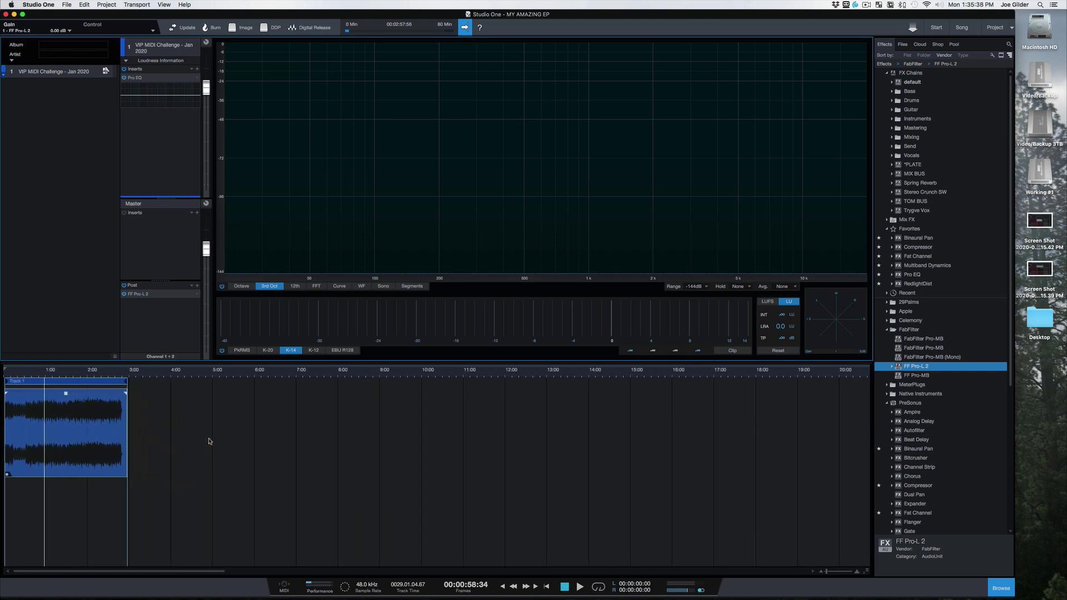